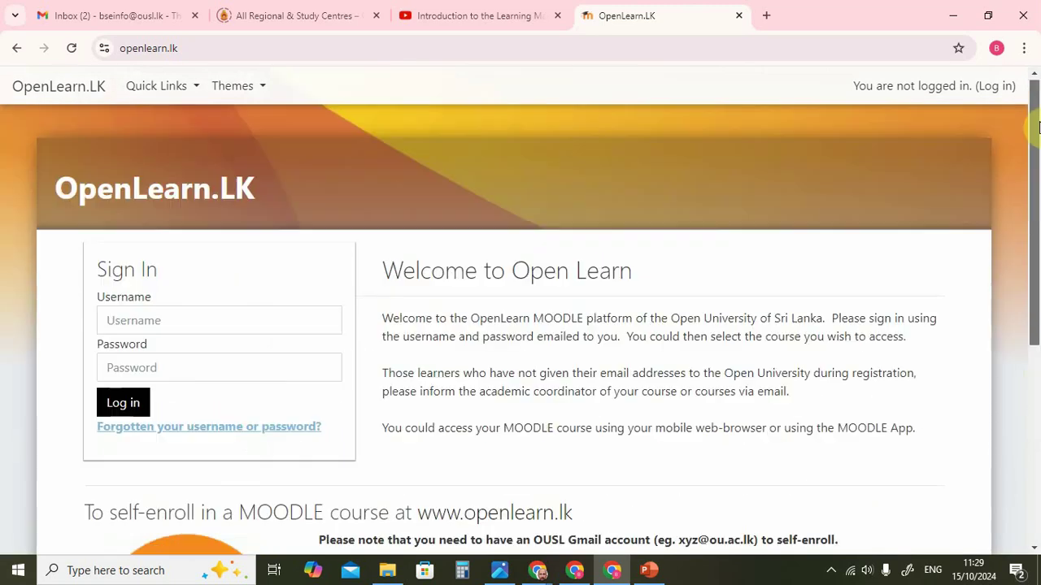
Sign in with the student's username and the temporary password received by email.
click(288, 328)
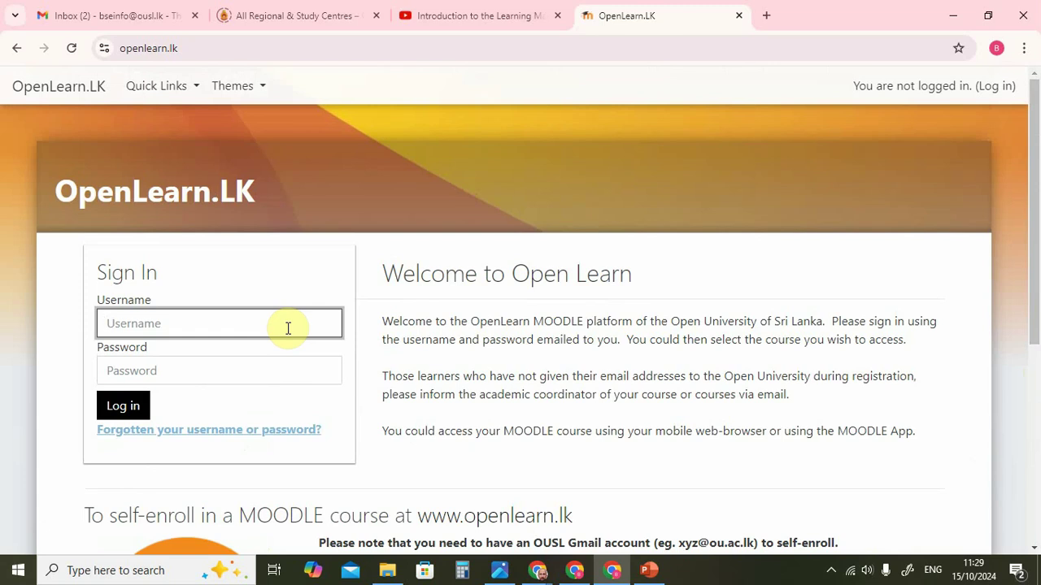
text(123456789v)
click(268, 373)
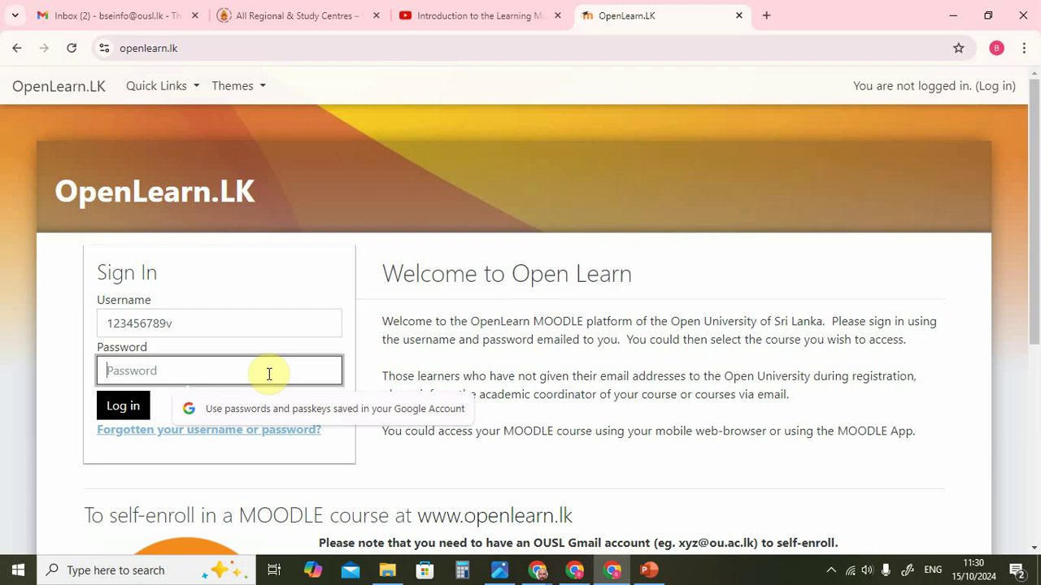
text(*****)
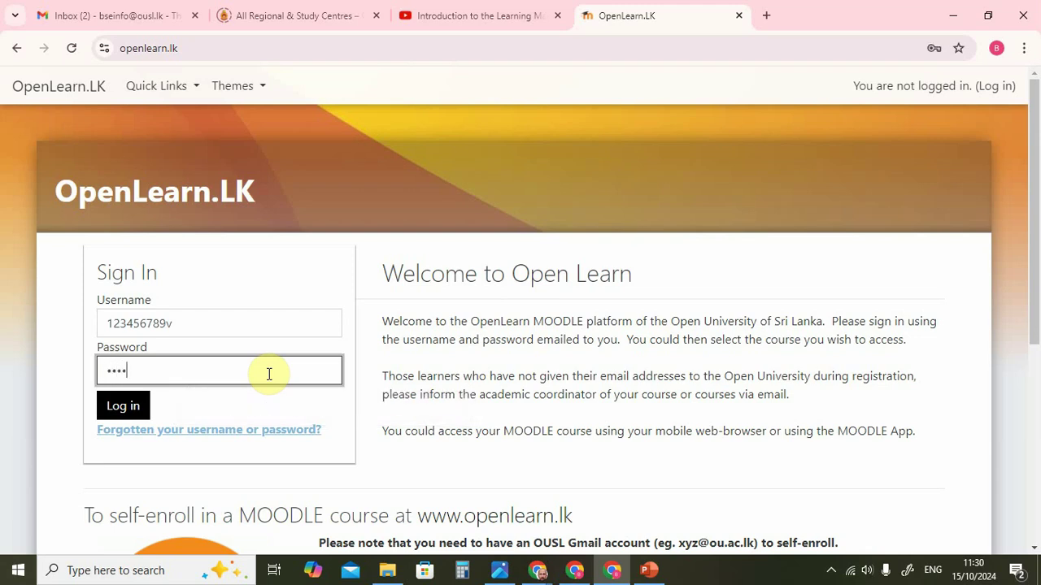
text(**********)
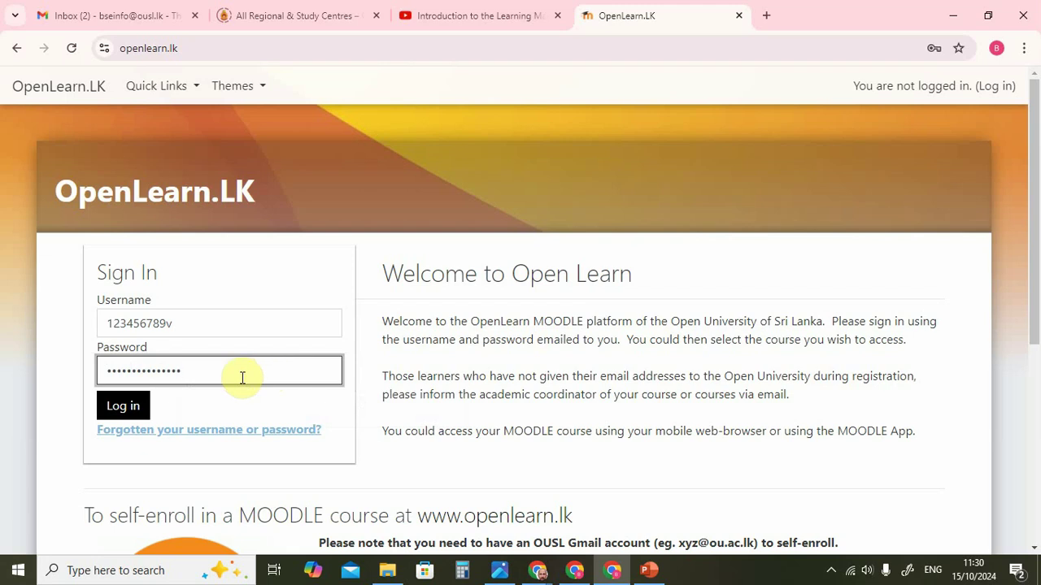
click(116, 407)
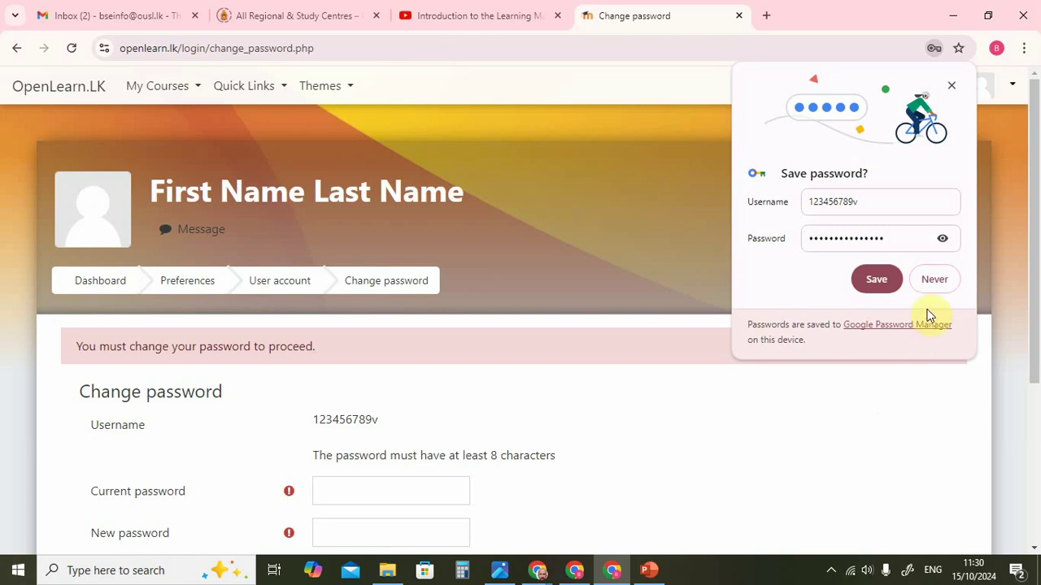
Decline Chrome's save prompt, then enter the temporary password and a new password twice and save.
click(932, 281)
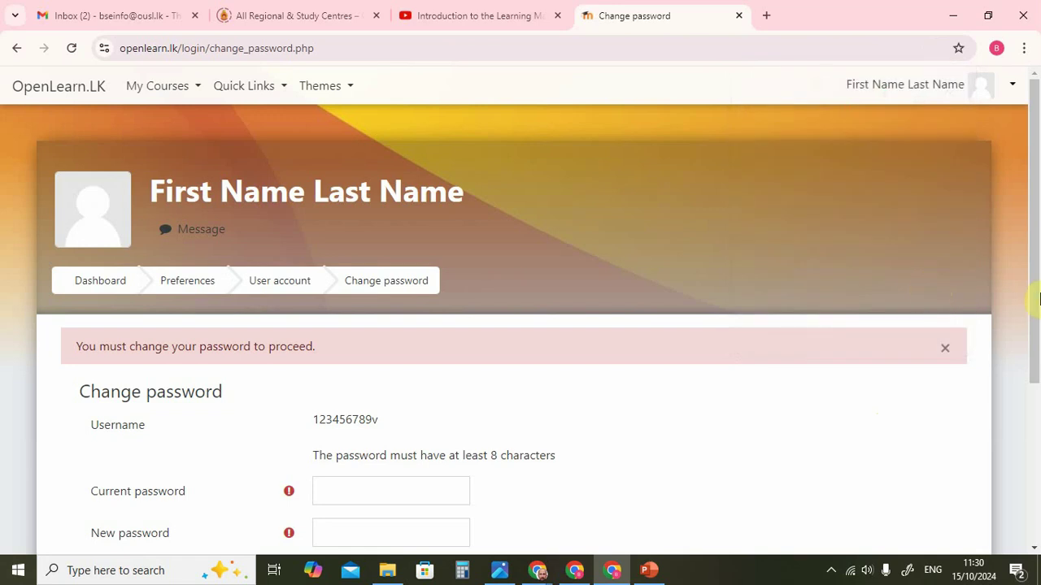
drag(1035, 299, 1035, 404)
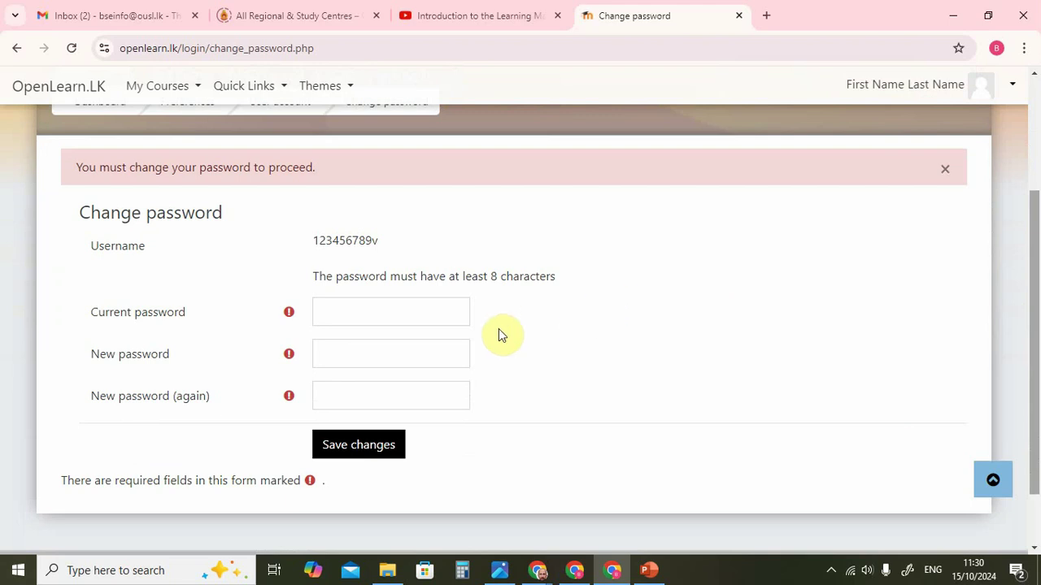
click(453, 313)
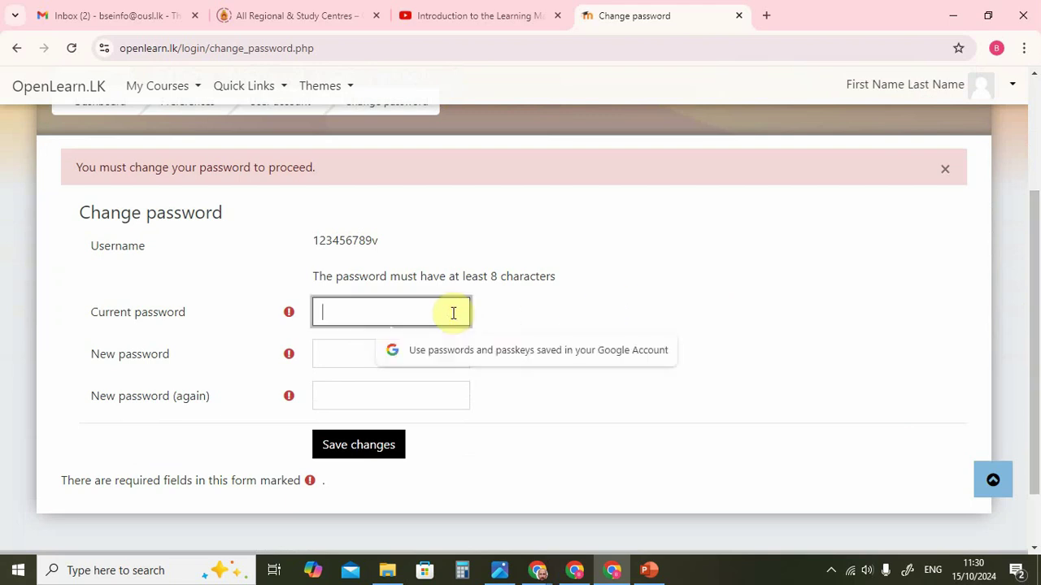
text(•••••••)
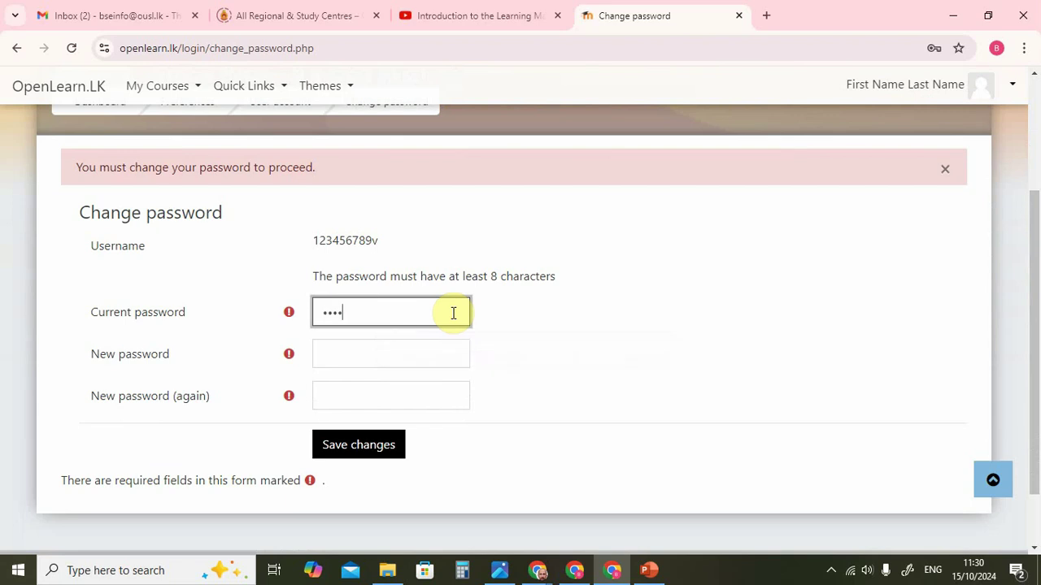
text(••••••••)
click(412, 350)
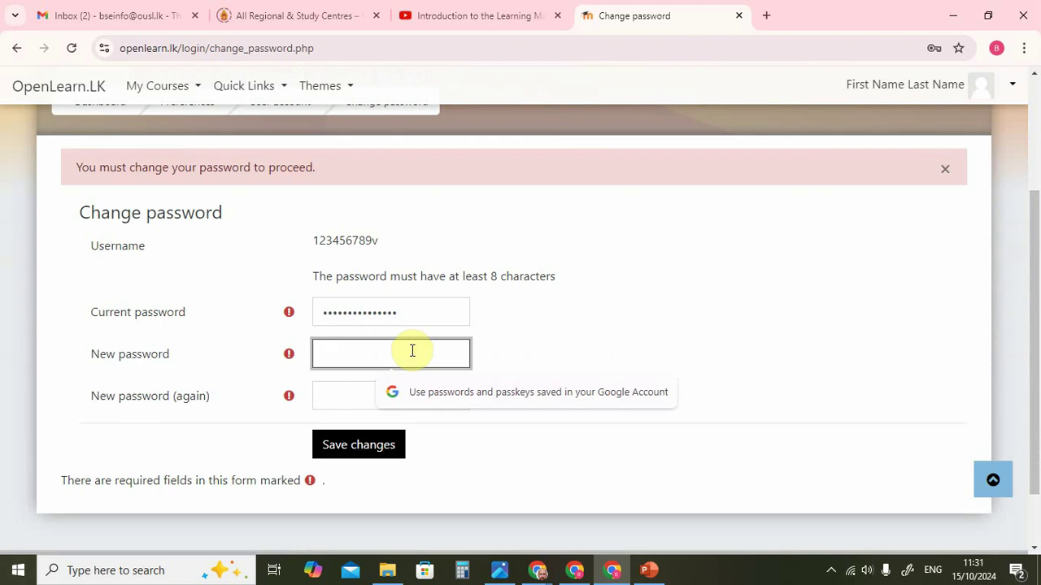
text(••••)
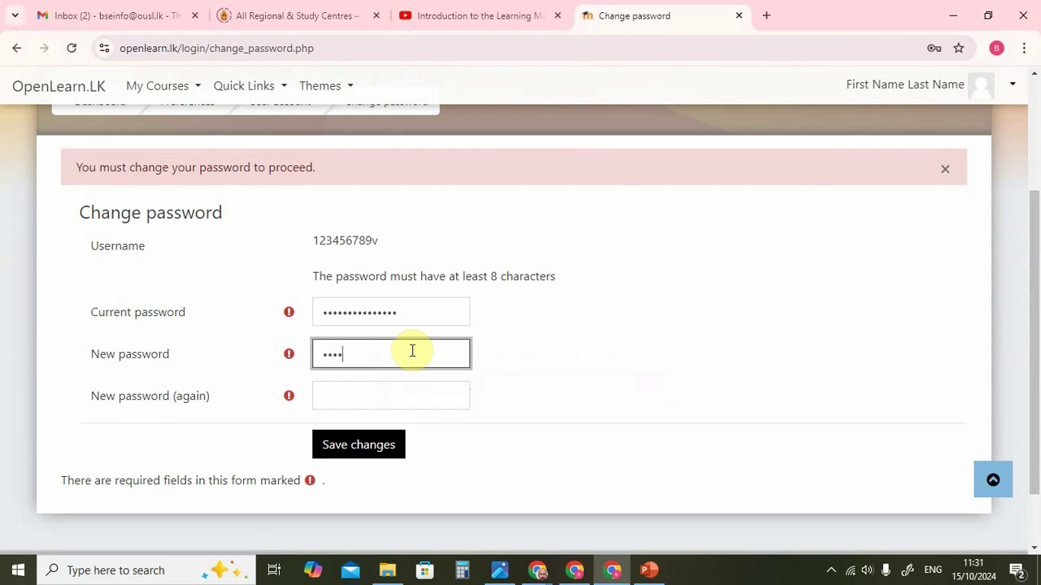
text(•••••)
click(399, 392)
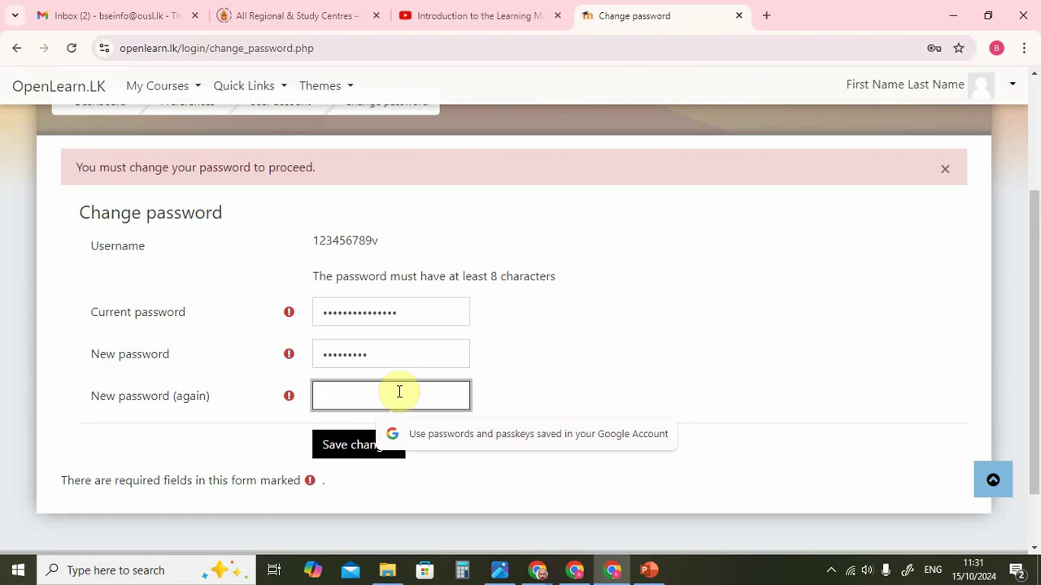
text(•••••)
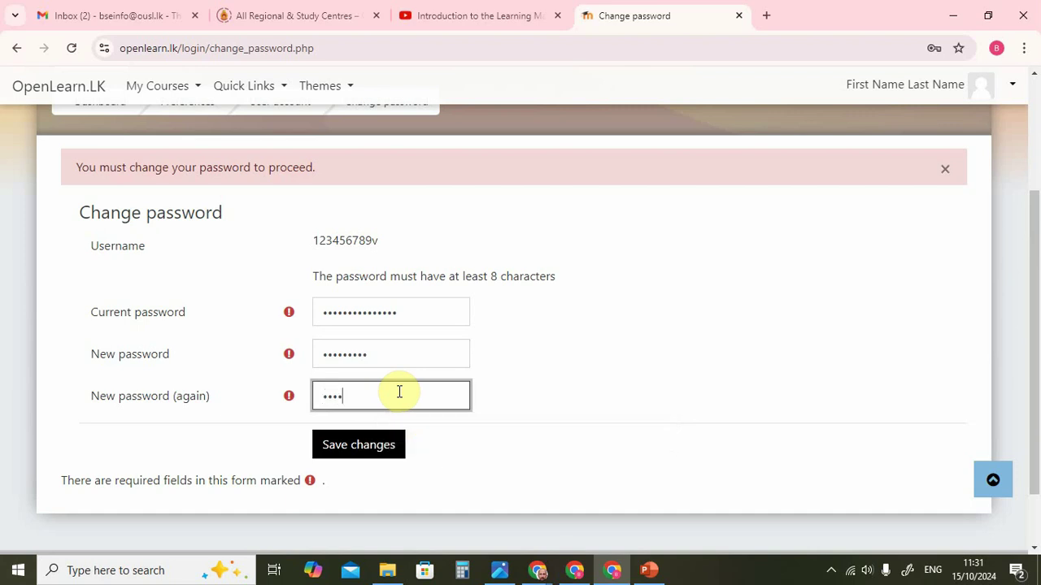
text(••••)
click(369, 454)
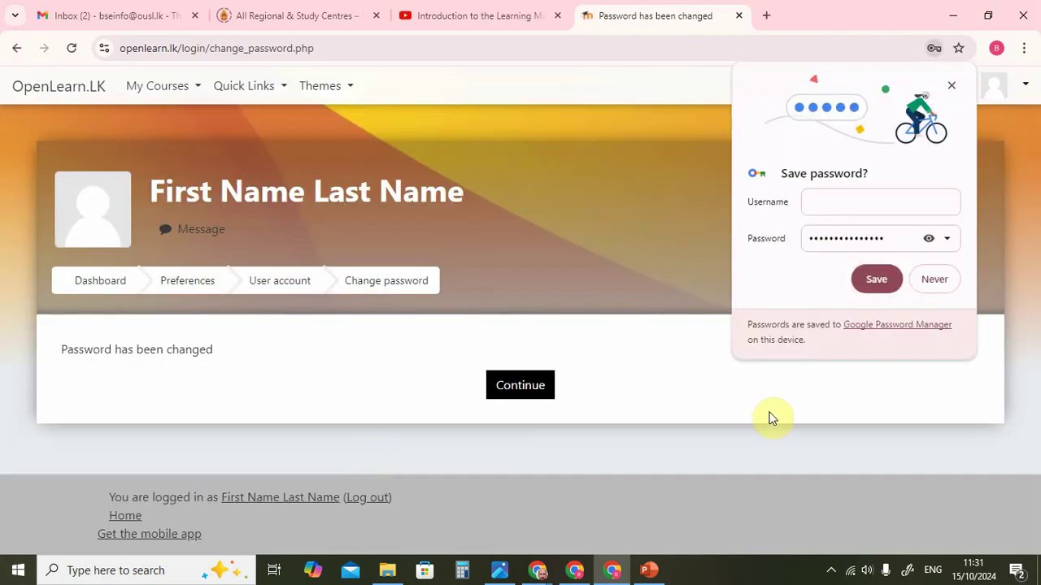
Dismiss Chrome's save bubble, continue to the Dashboard and scroll through the BSE 2024/25 courses.
click(934, 282)
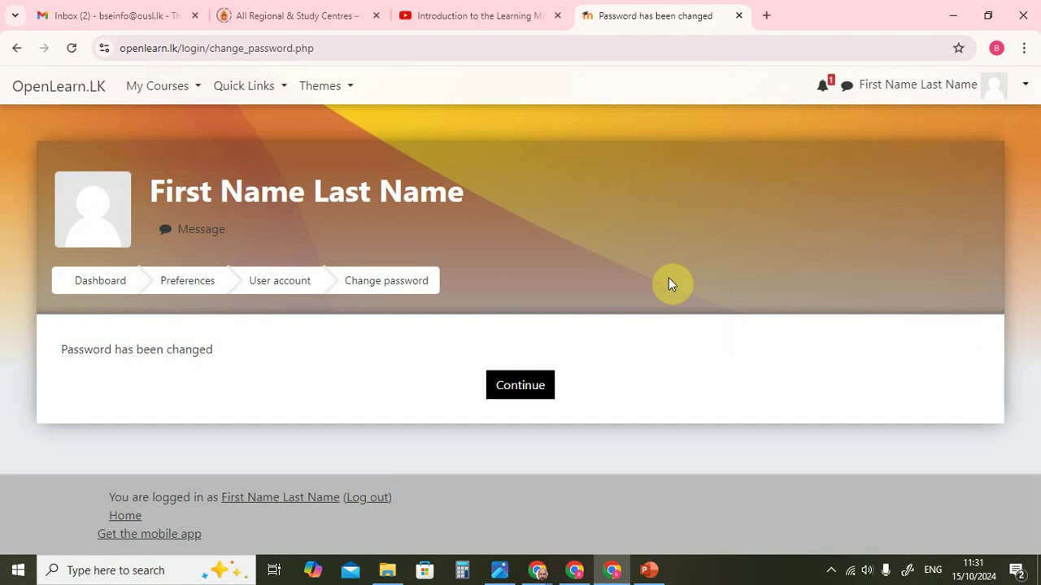
click(533, 389)
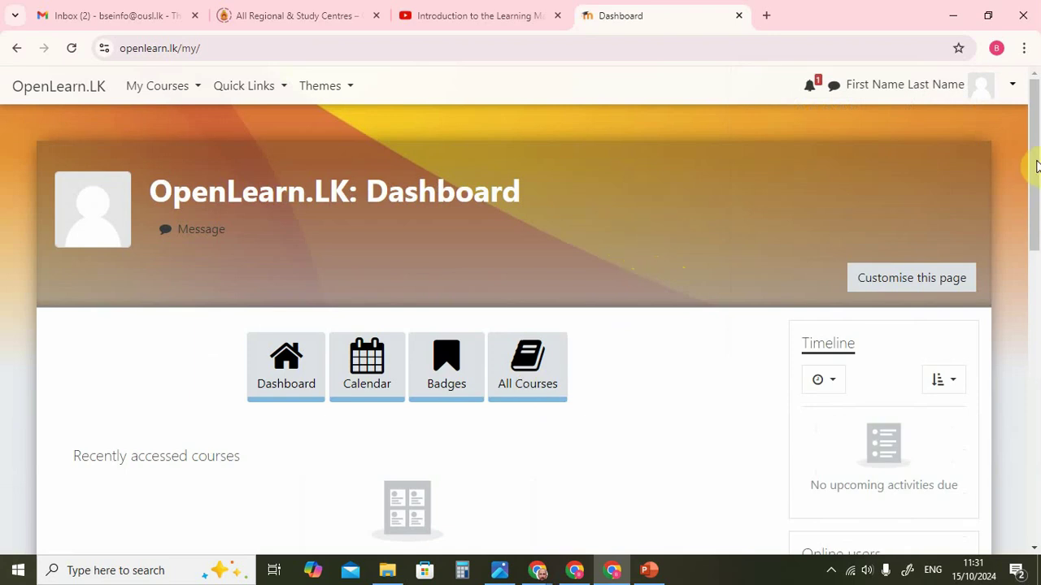
drag(1036, 166, 1038, 370)
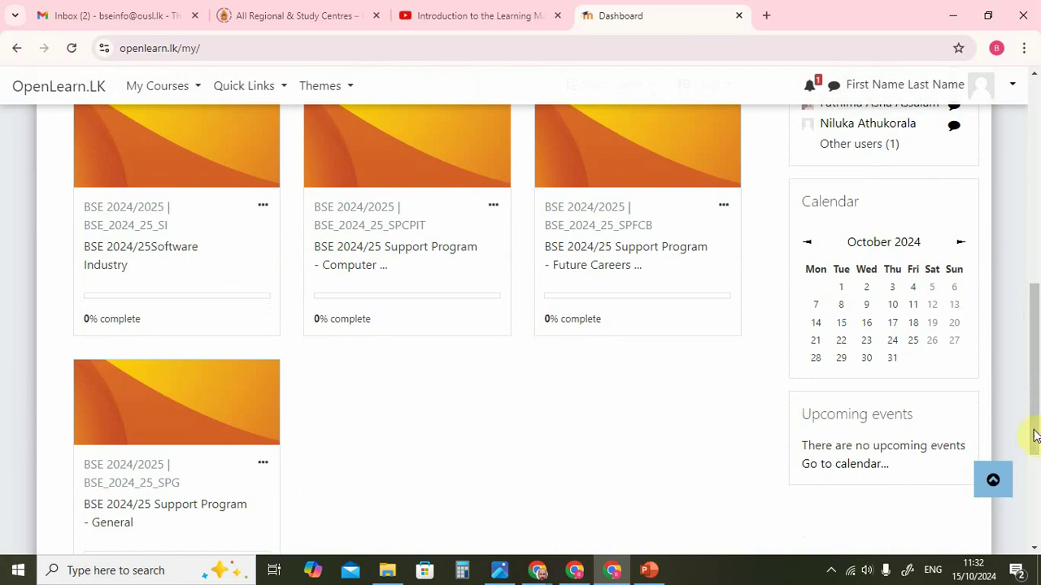
drag(1036, 371, 1036, 163)
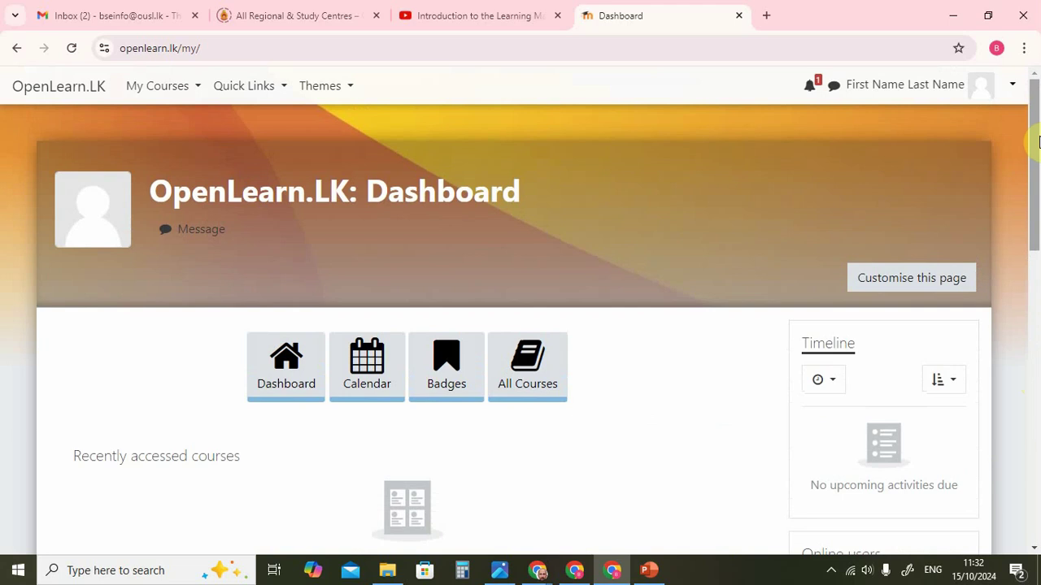
Log out, then fill the Sign In username field from the saved autofill suggestion.
click(1013, 88)
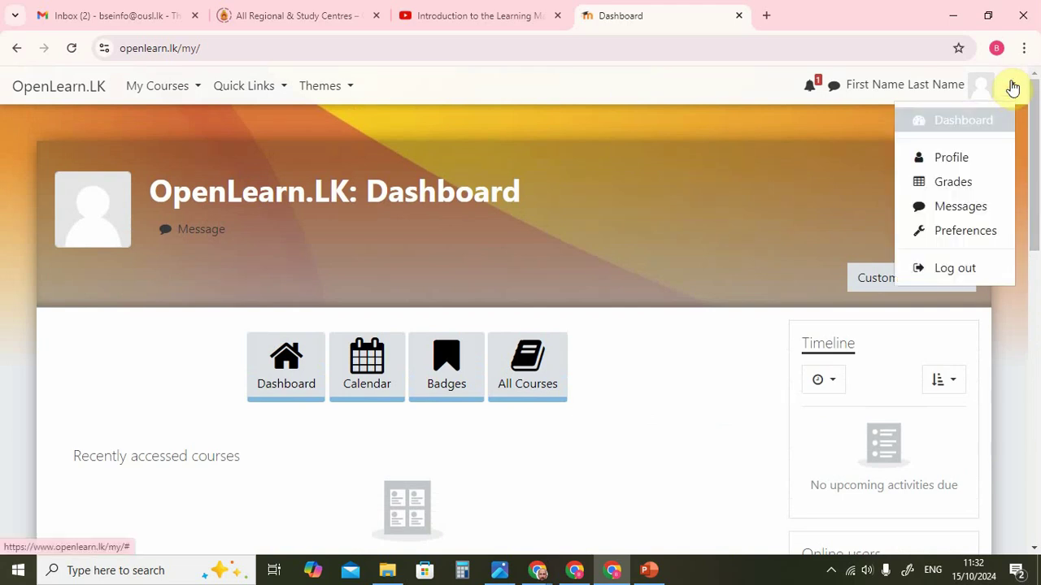
click(943, 277)
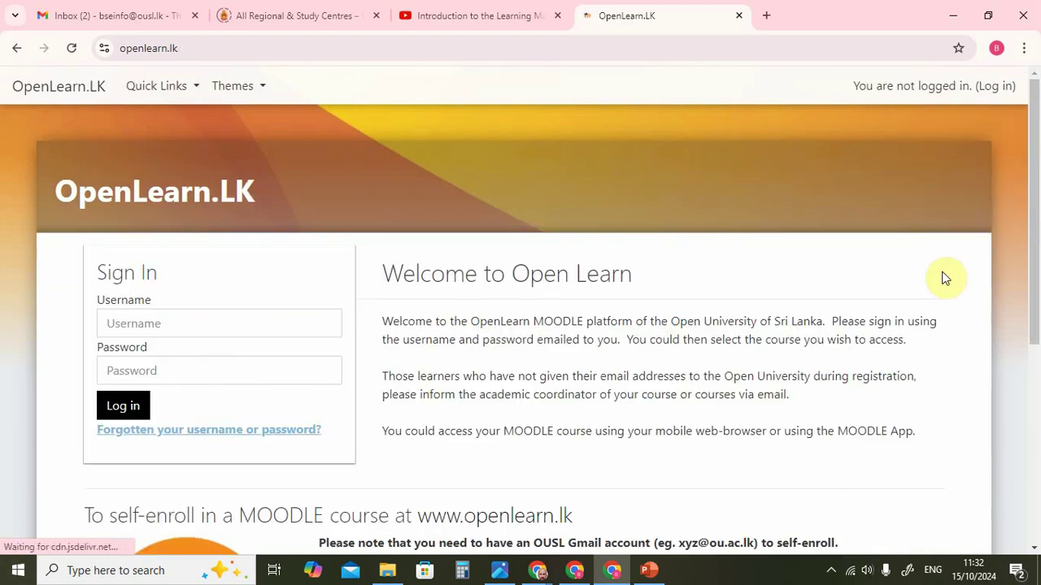
click(303, 325)
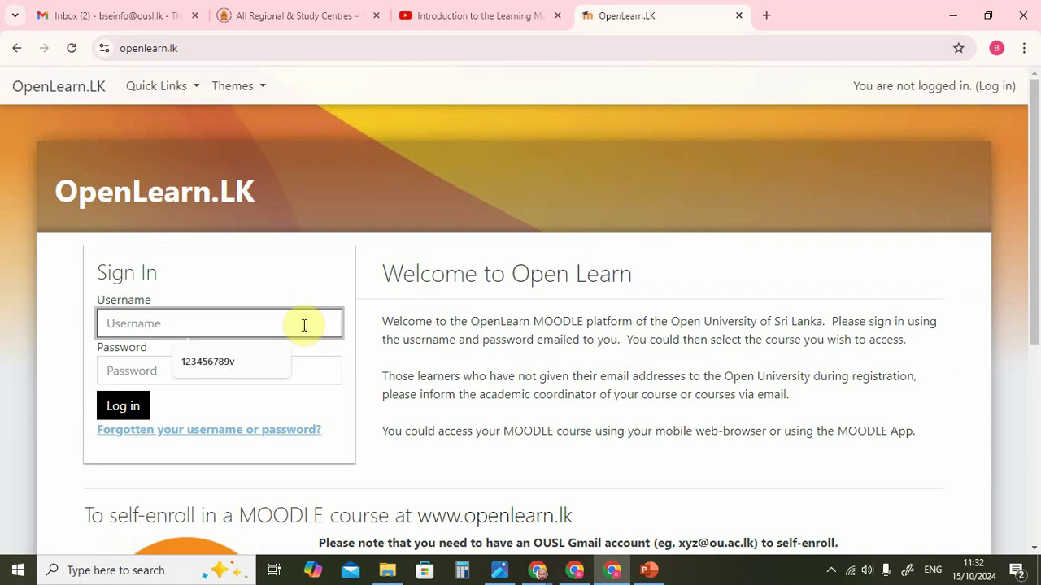
click(229, 365)
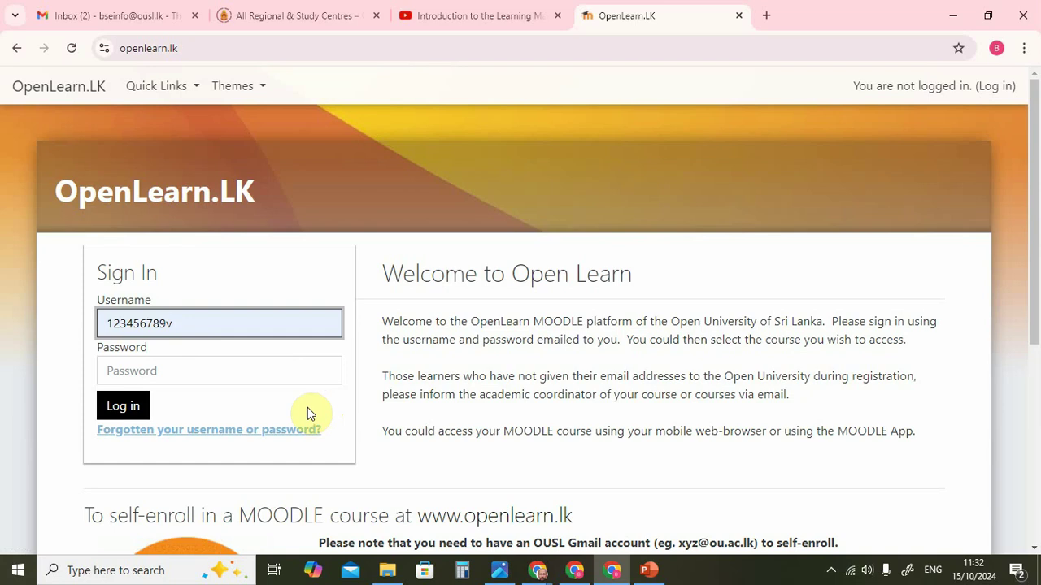
On the forgotten-password page, search by the saved username to trigger a reset email.
click(279, 431)
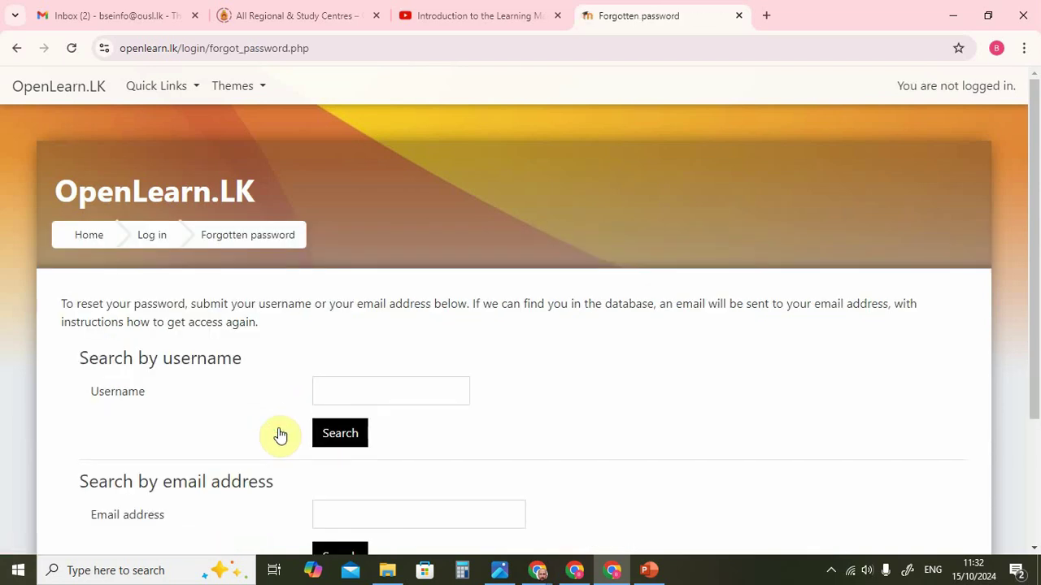
scroll(1035, 270, down, 2)
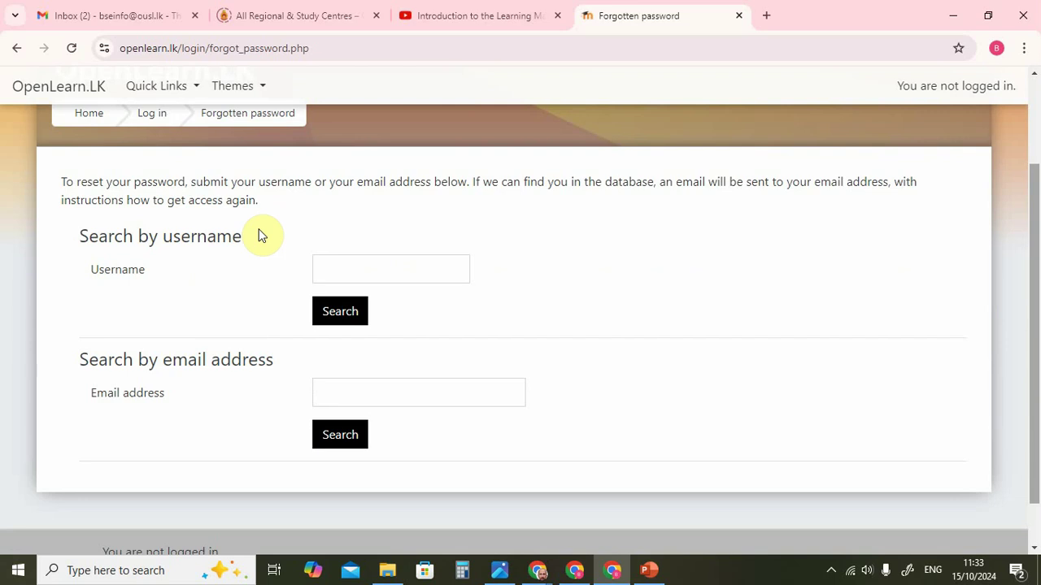
click(360, 274)
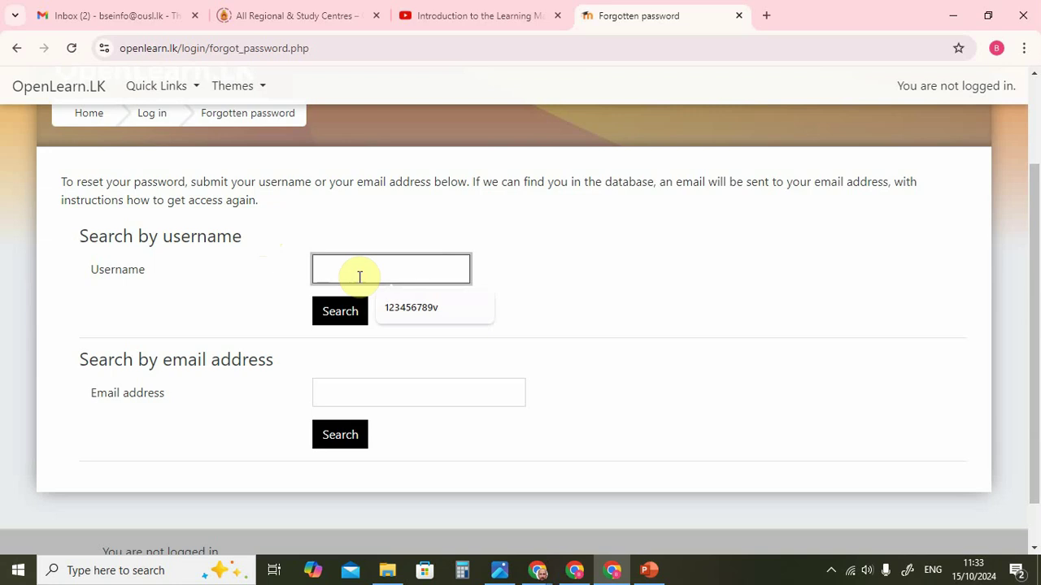
click(387, 305)
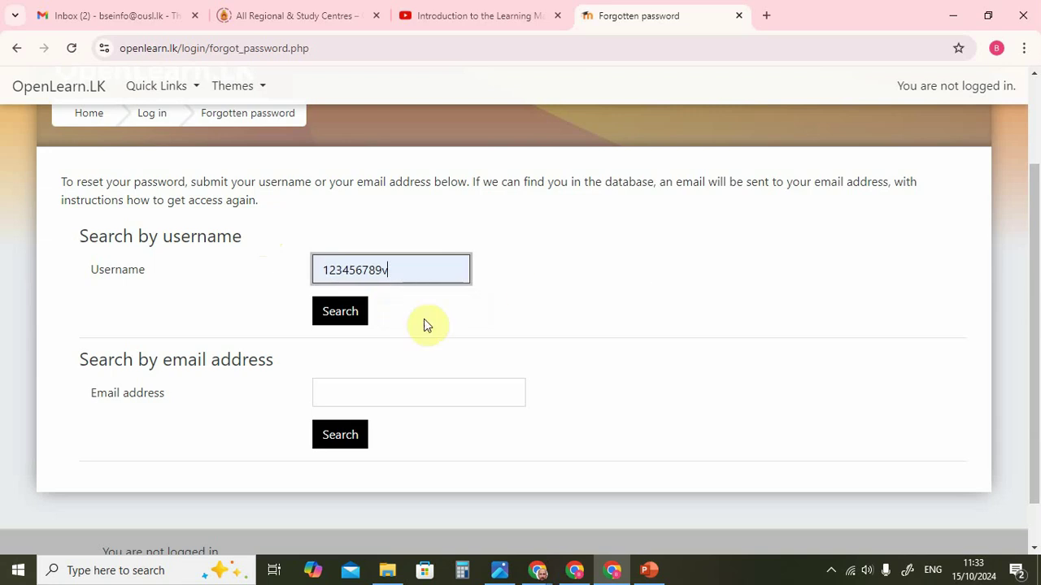
click(340, 317)
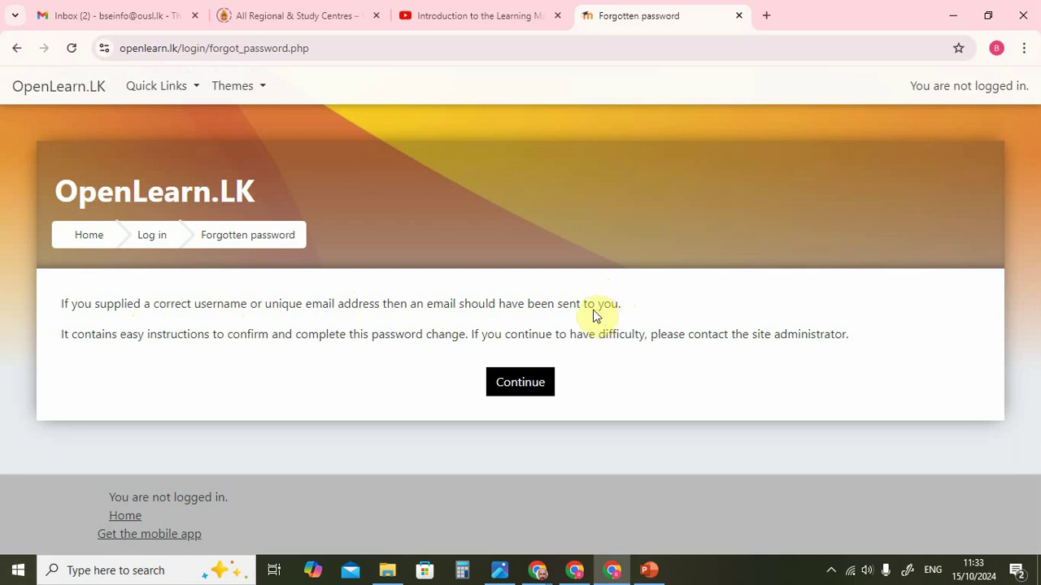
In the refreshed Gmail inbox, open the 'Password reset request' email and follow its reset link.
click(132, 19)
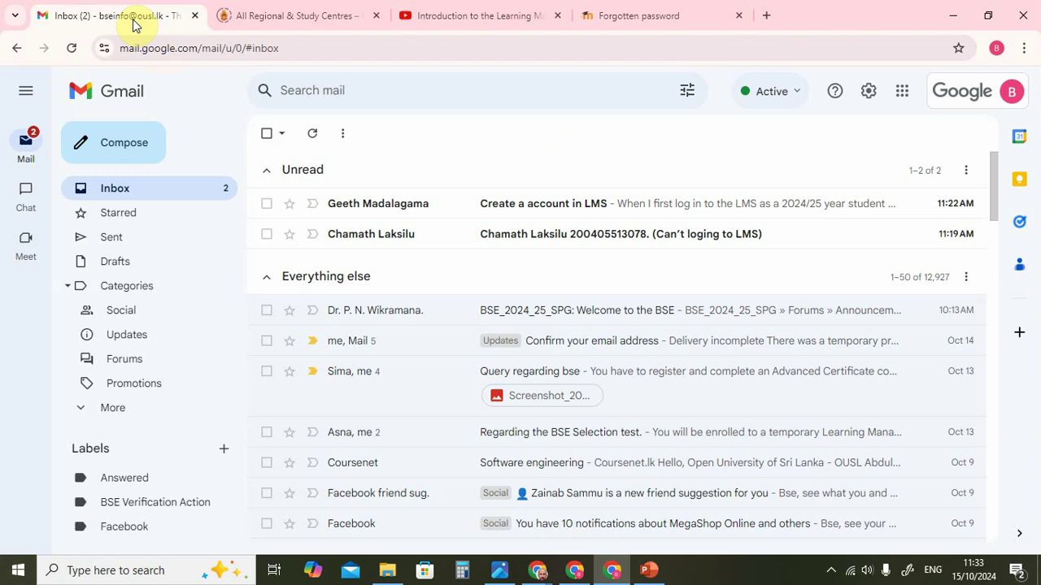
click(73, 48)
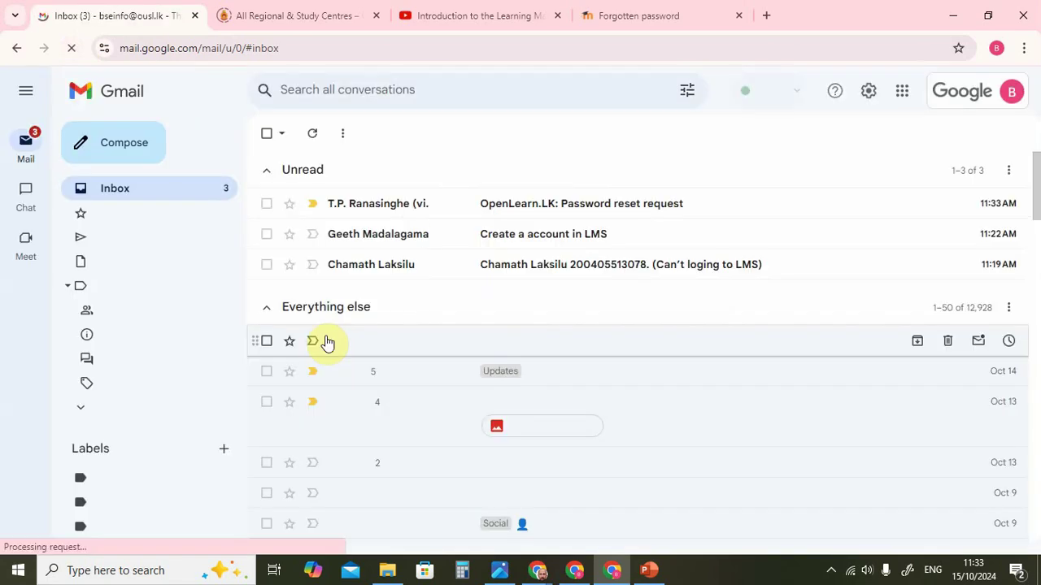
click(574, 205)
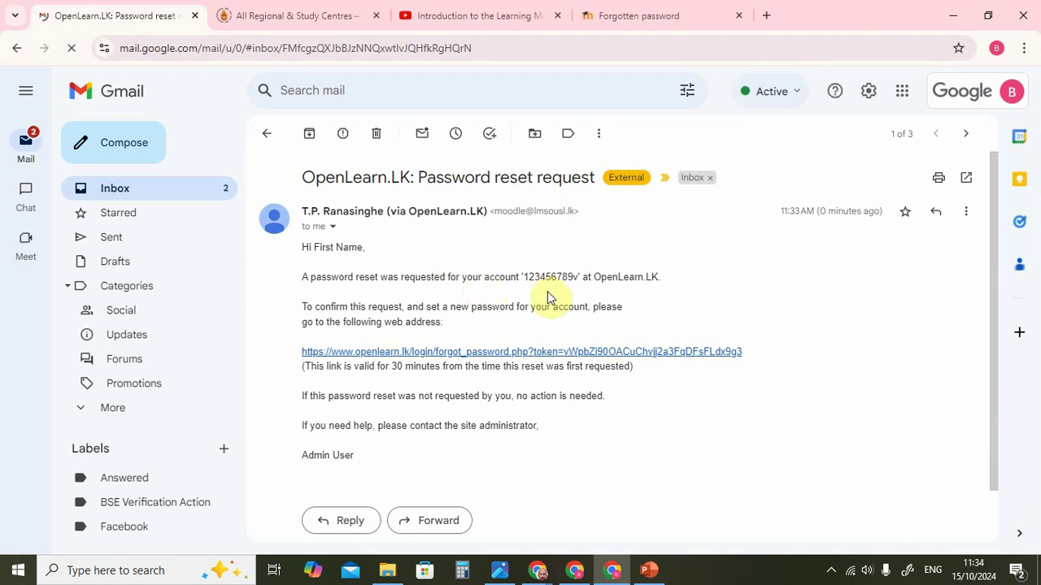
click(651, 351)
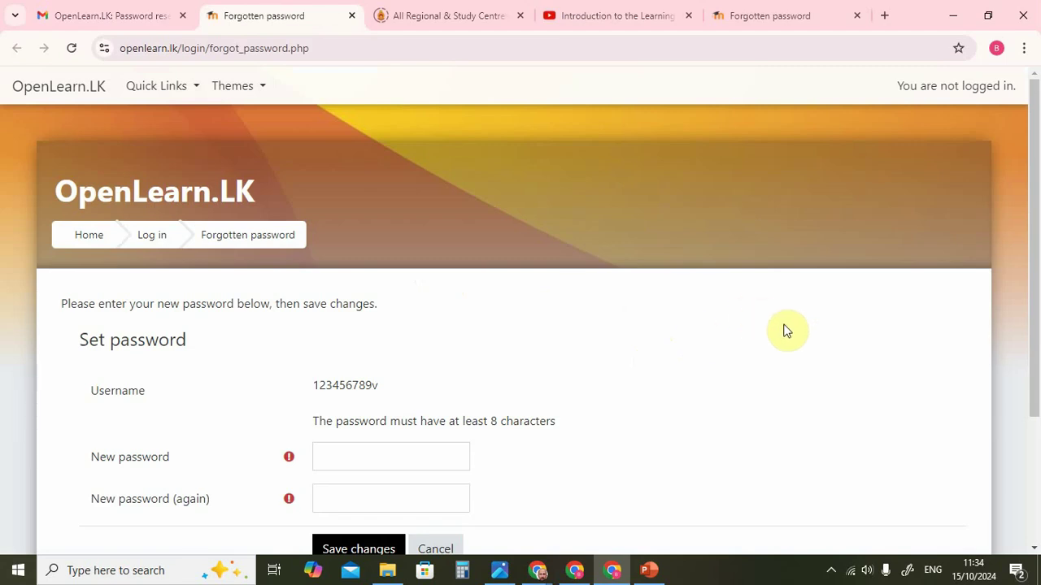
Enter the new account password in both New password fields and save it.
scroll(1036, 236, down, 2)
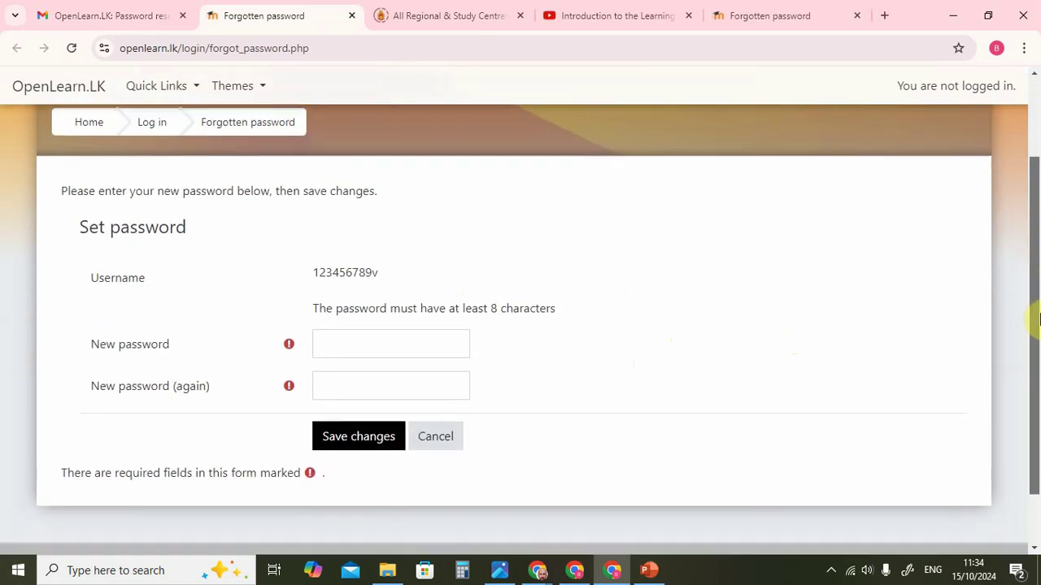
click(412, 344)
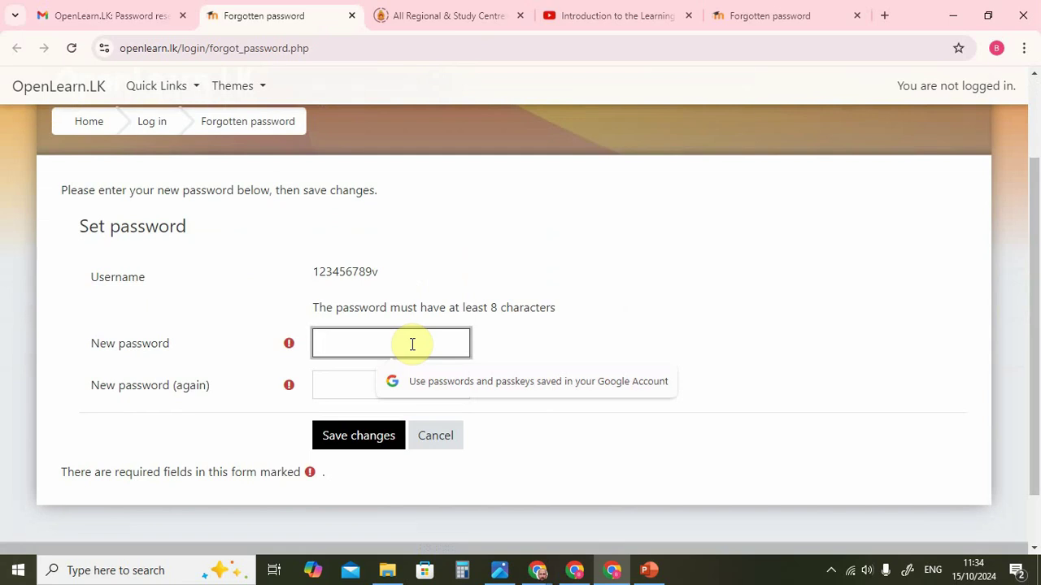
text(abcdefghi)
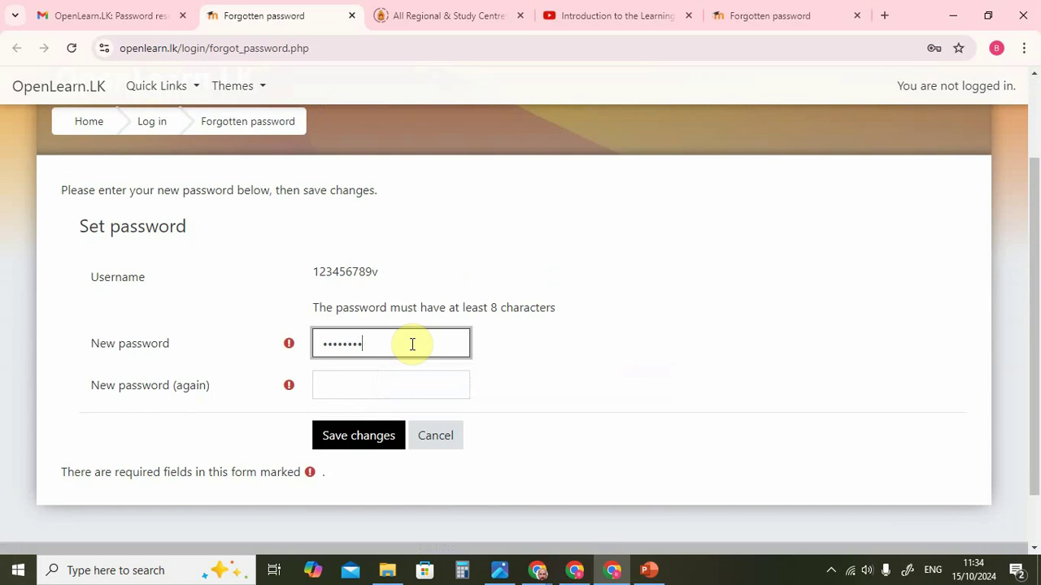
click(402, 384)
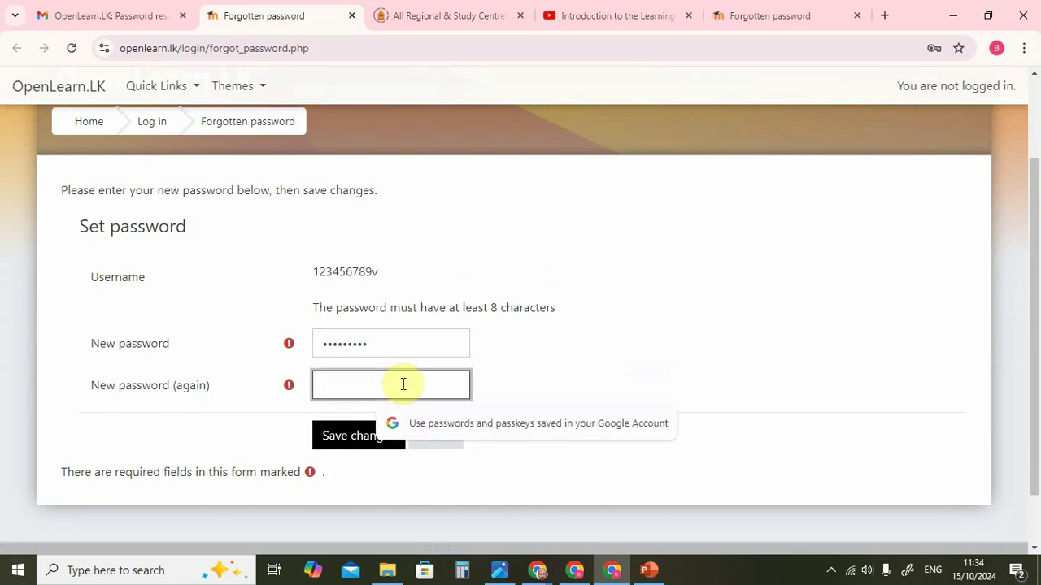
text(abcde)
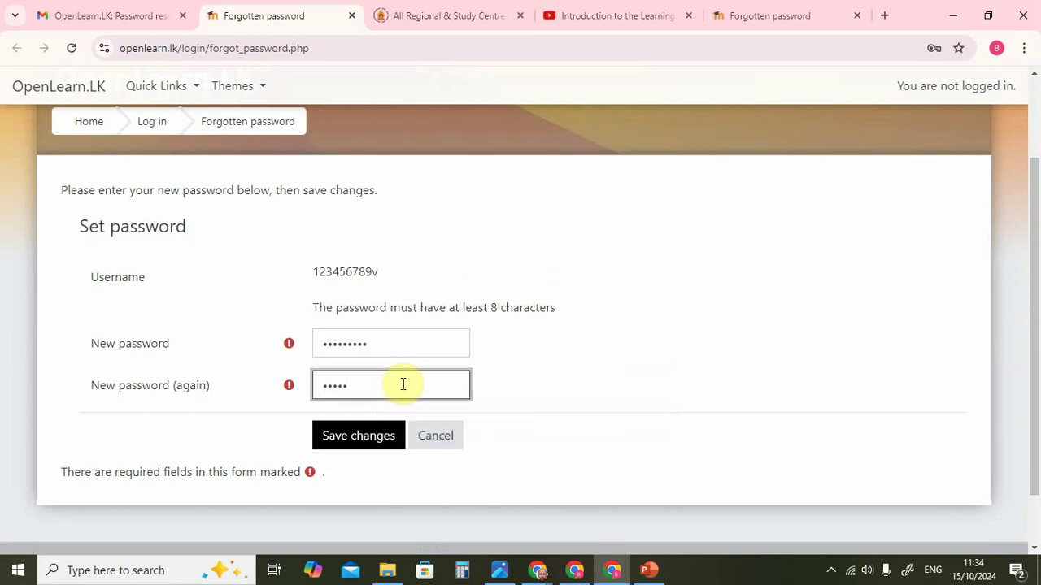
text(fghi)
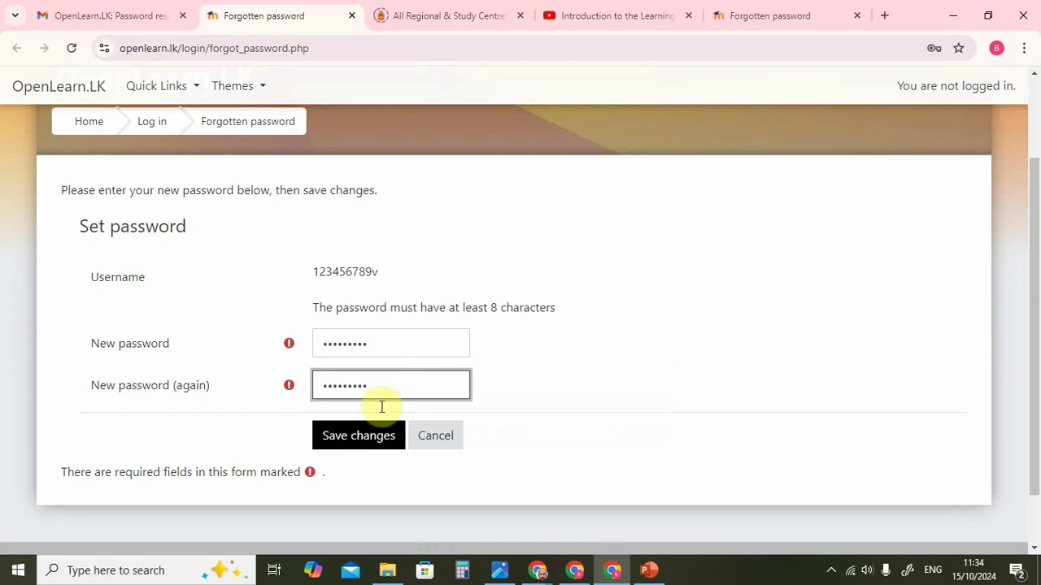
click(366, 438)
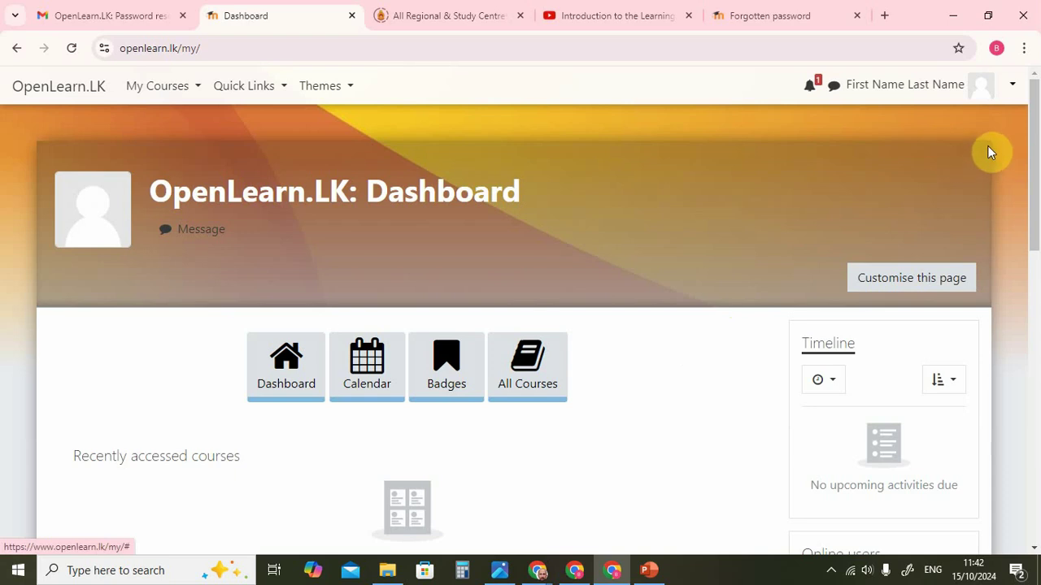
Go to Preferences from the top-right user menu and view its settings list.
click(1014, 89)
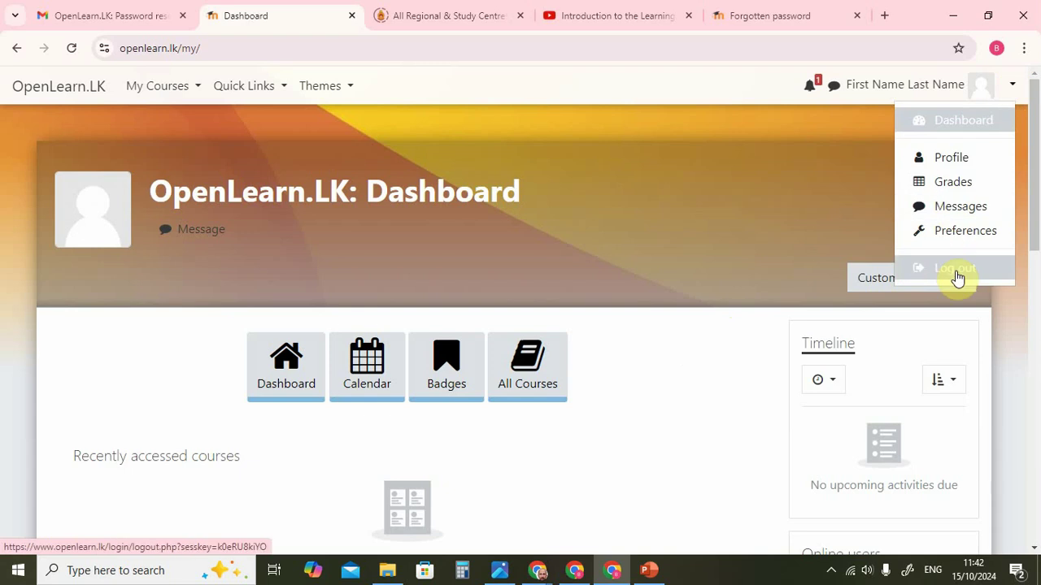
click(949, 238)
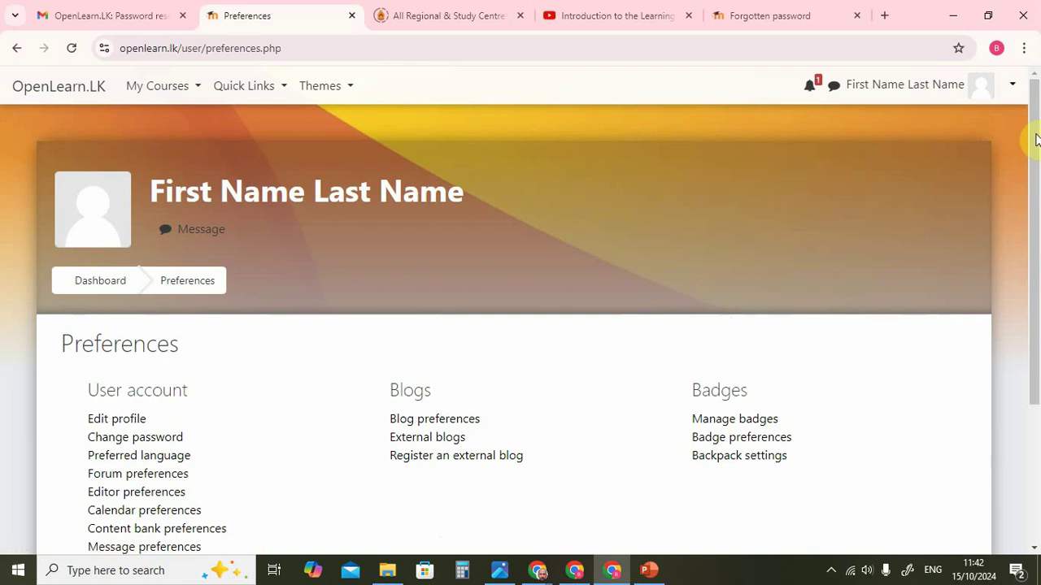
drag(1039, 135, 1038, 253)
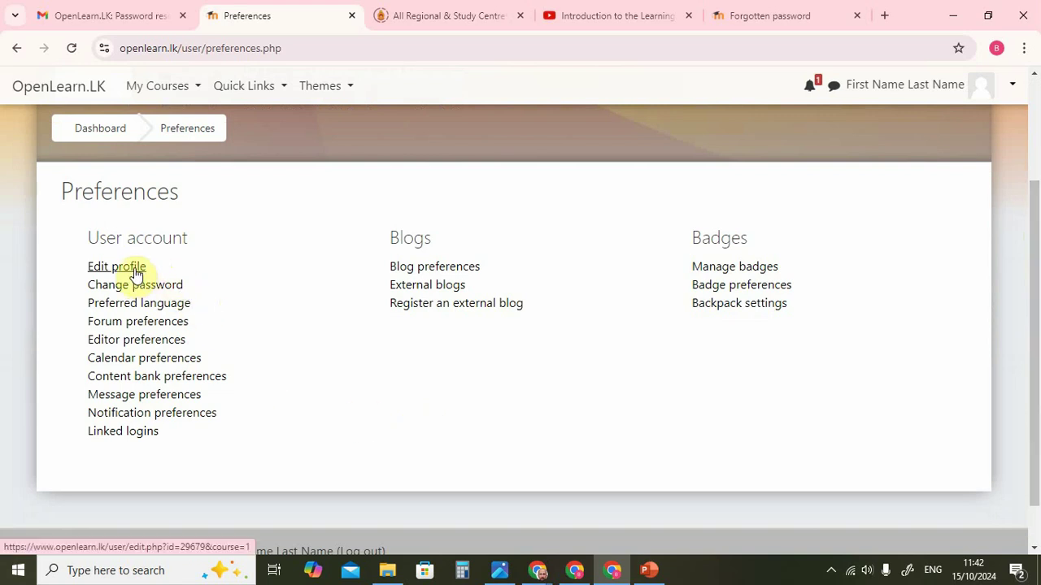
Open Edit profile and change the first name to 'Dummy'.
click(135, 272)
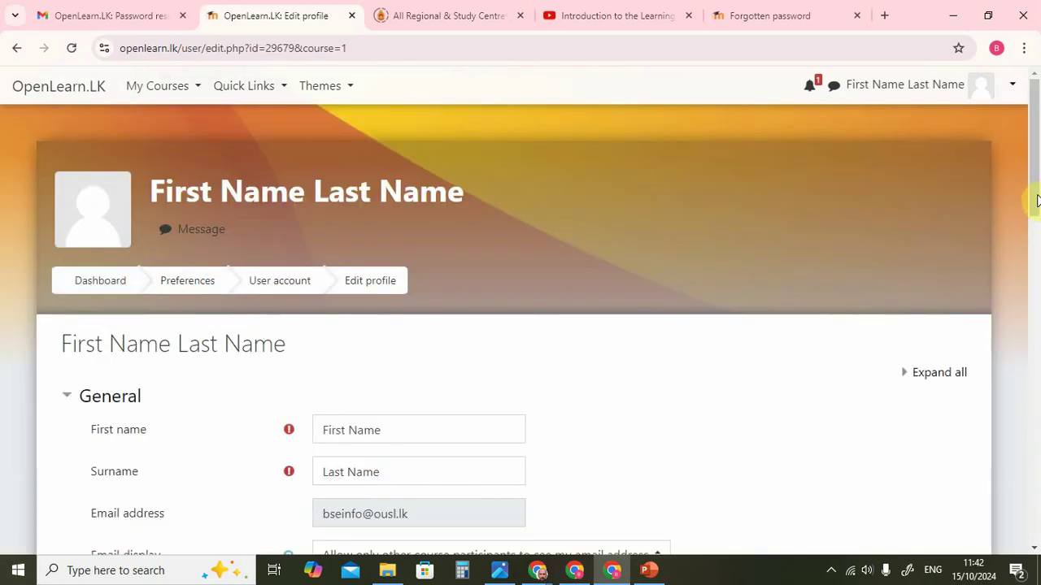
drag(1033, 203, 1036, 256)
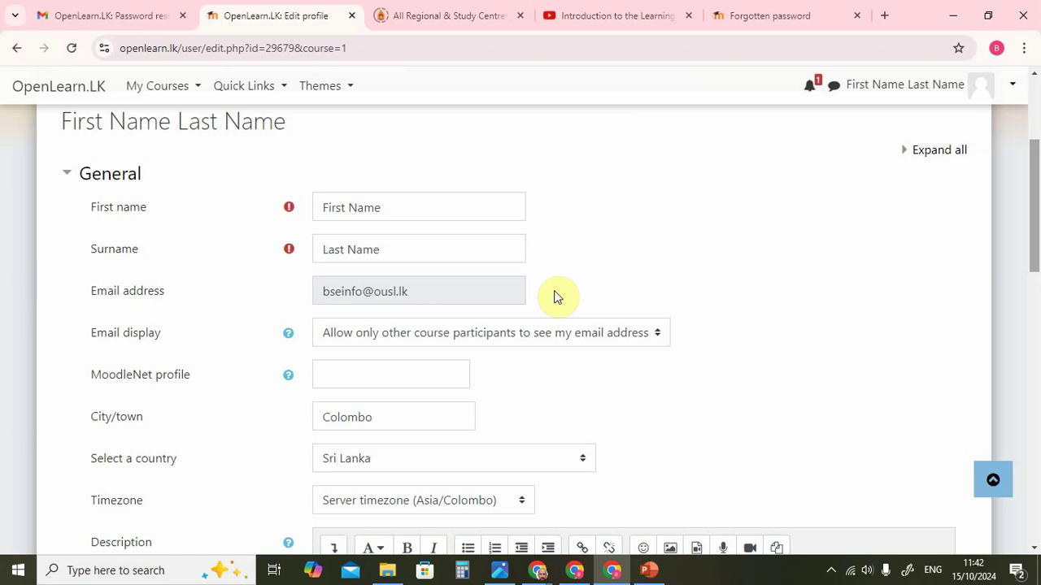
click(390, 208)
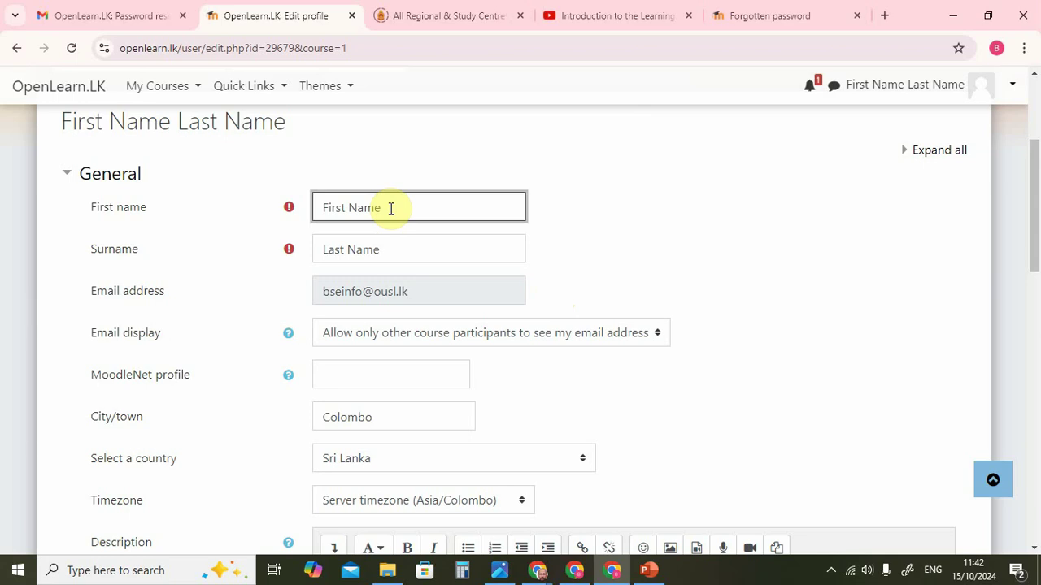
key(BackSpace)
key(BackSpace)
key(BackSpace)
key(BackSpace)
key(BackSpace)
key(BackSpace)
key(BackSpace)
key(BackSpace)
key(BackSpace)
key(BackSpace)
text(Duun)
key(BackSpace)
key(BackSpace)
text(mmy)
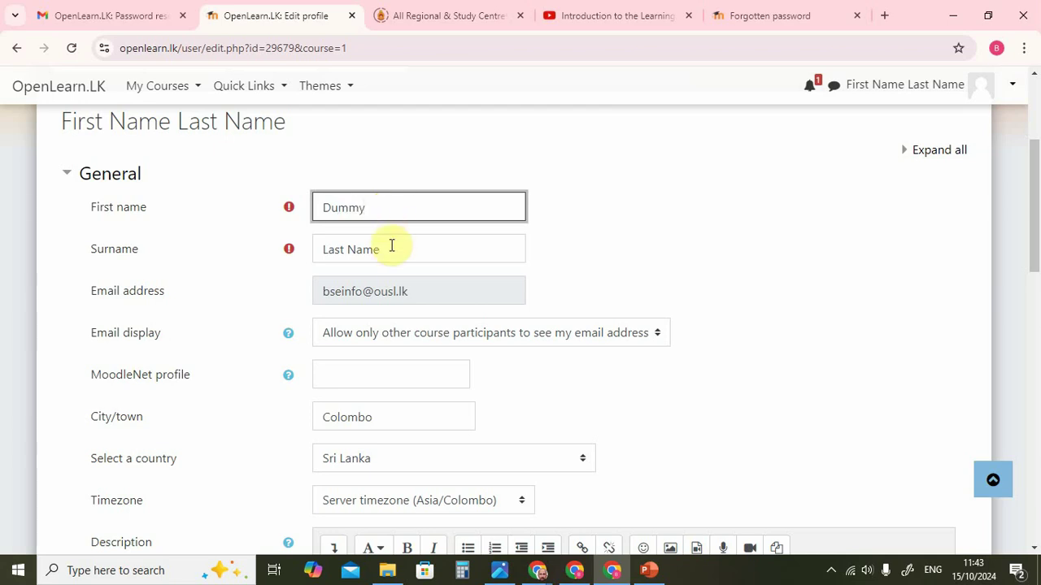
Replace the surname 'Last Name' with 'Student'.
click(391, 245)
key(BackSpace)
key(BackSpace)
key(BackSpace)
key(BackSpace)
key(BackSpace)
key(BackSpace)
key(BackSpace)
key(BackSpace)
key(BackSpace)
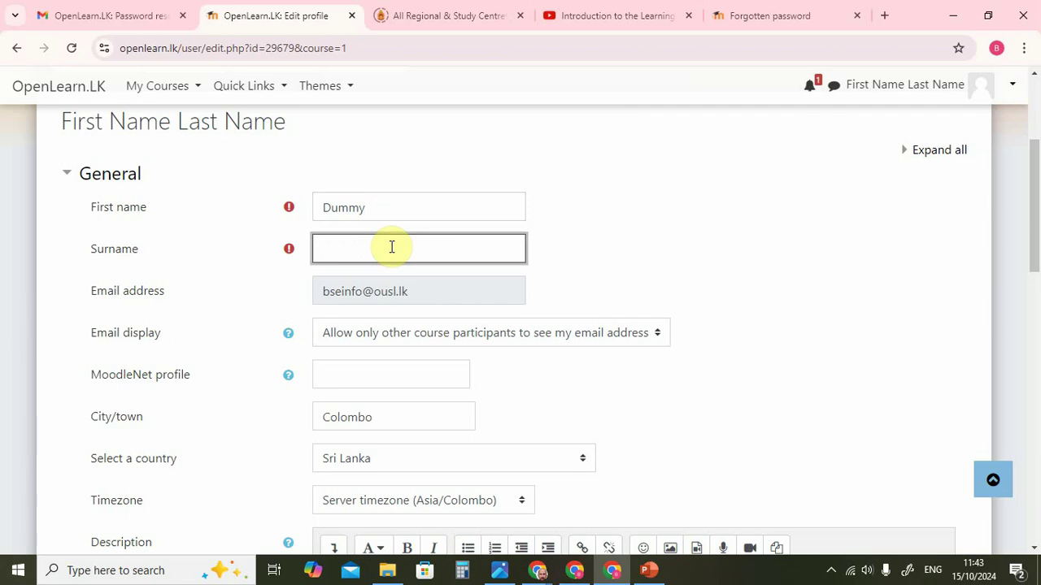
text(Student)
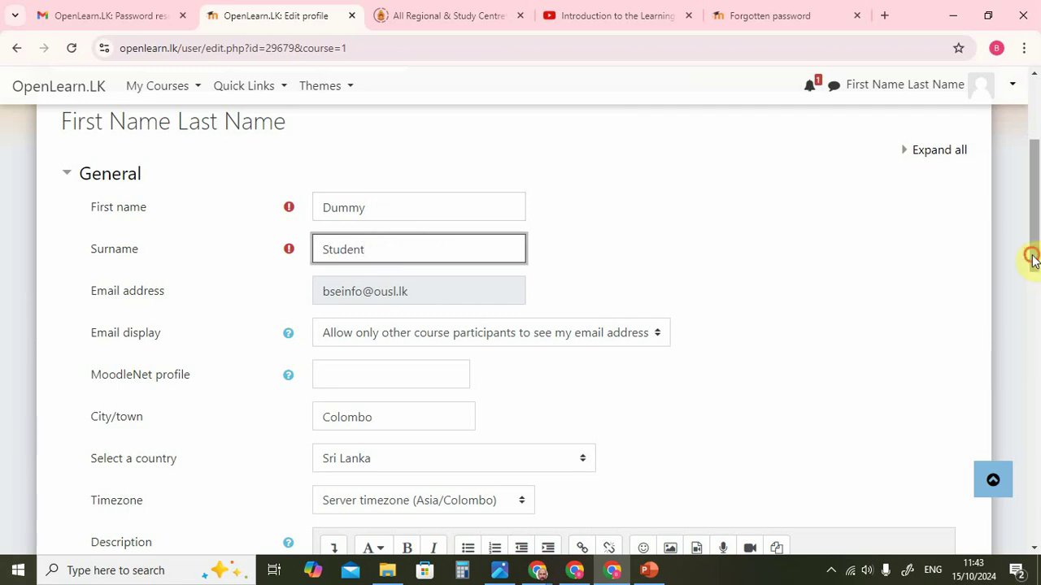
drag(1033, 260, 1036, 273)
drag(1036, 277, 1036, 275)
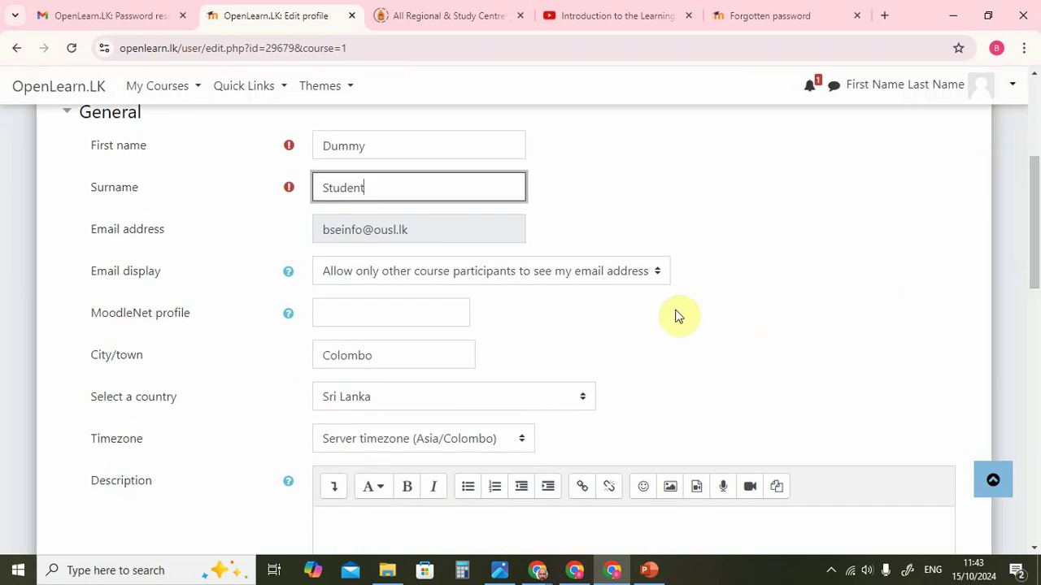
Set Email display to 'Hide my email address from non-privileged users' and review the form.
click(655, 281)
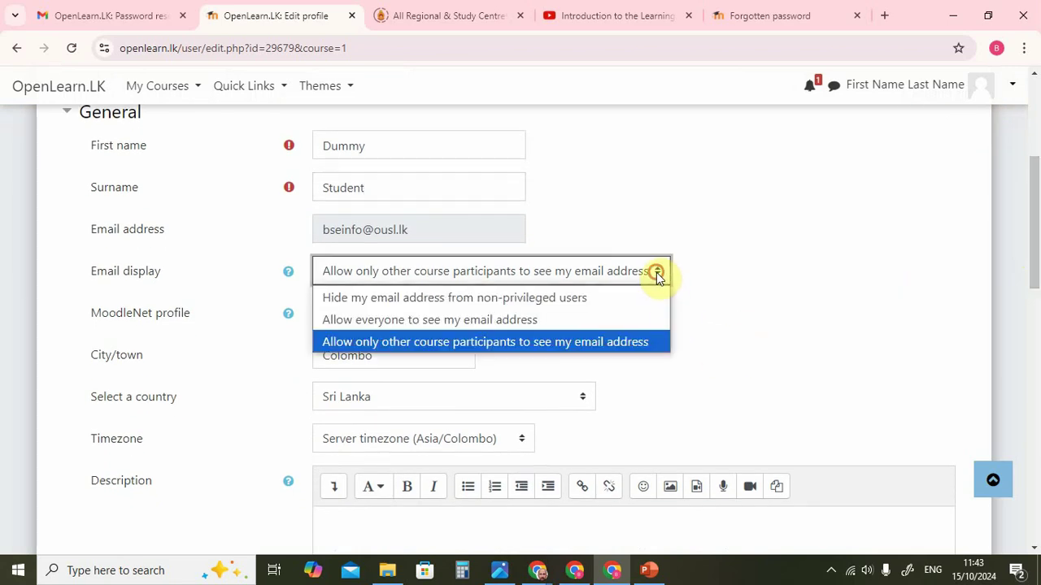
click(602, 297)
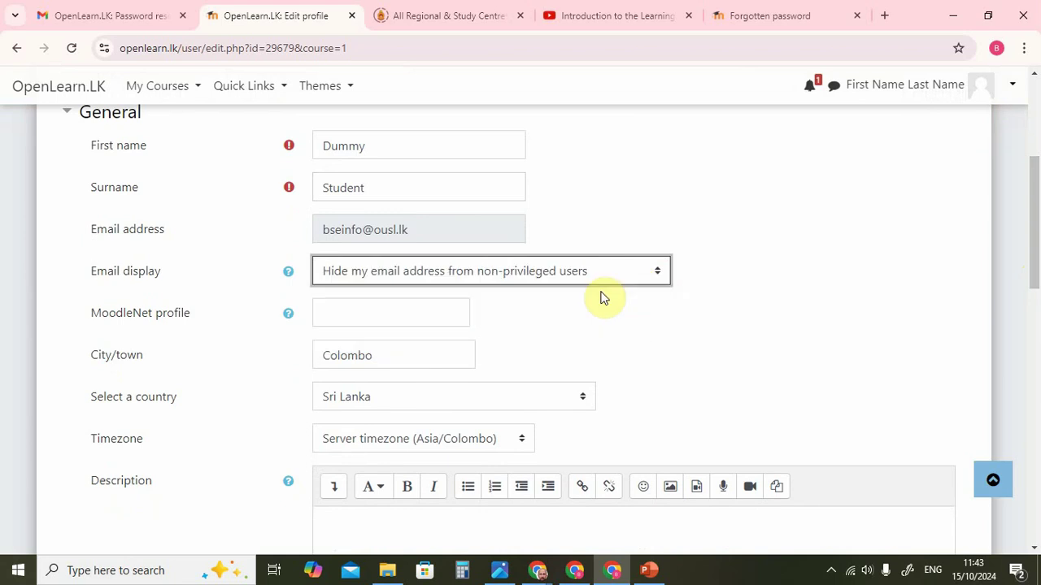
mouse_move(1035, 251)
mouse_down()
mouse_move(1036, 184)
mouse_move(1038, 240)
mouse_up()
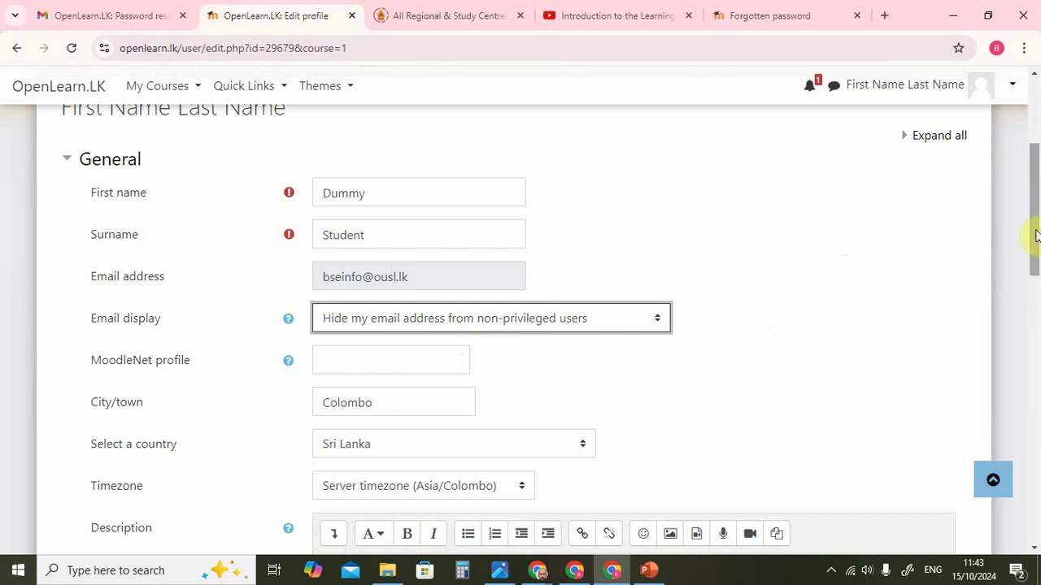
drag(1036, 236, 1038, 275)
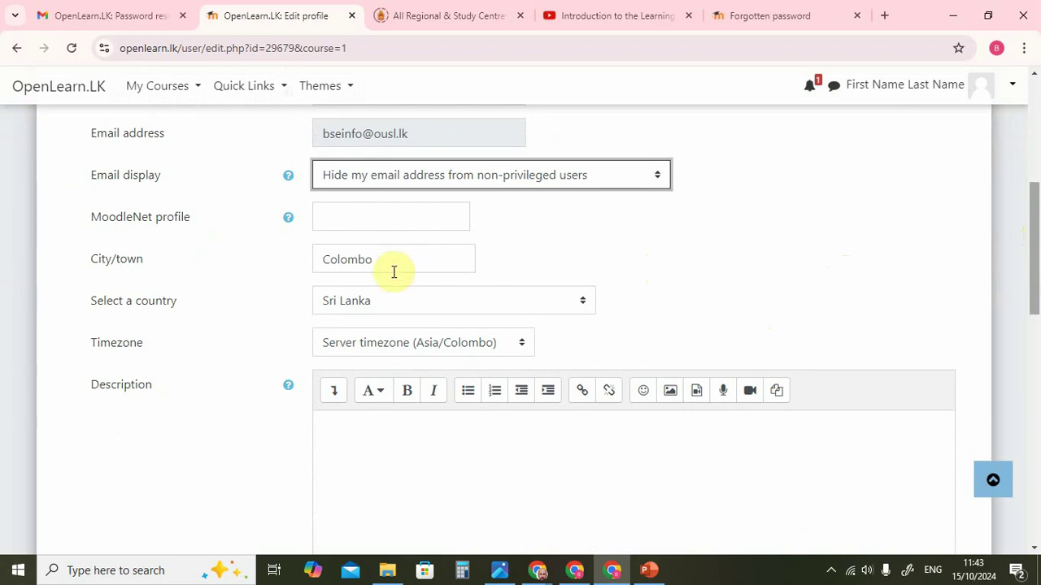
drag(1035, 235, 1039, 356)
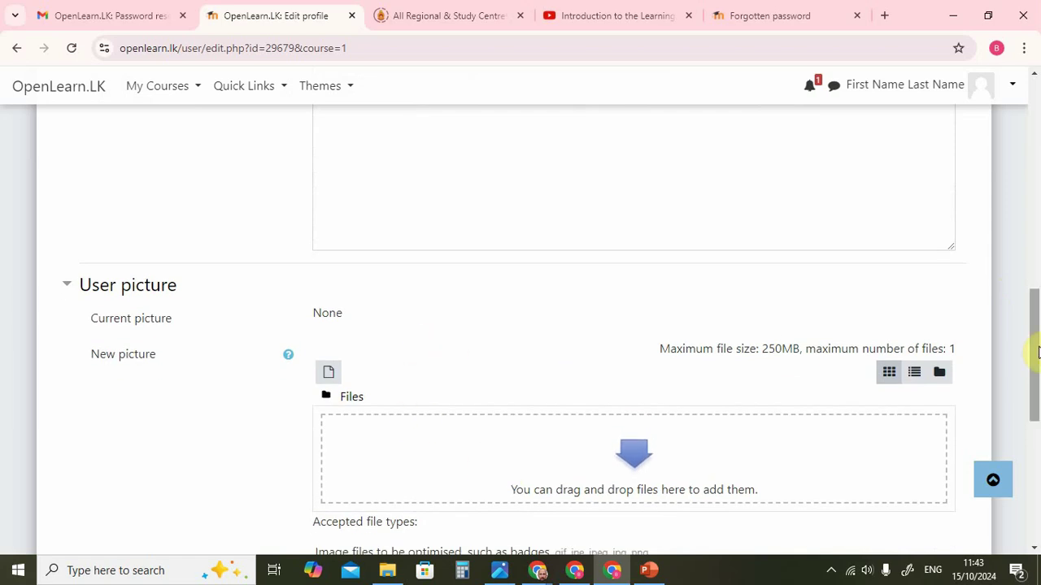
drag(1035, 351, 1033, 168)
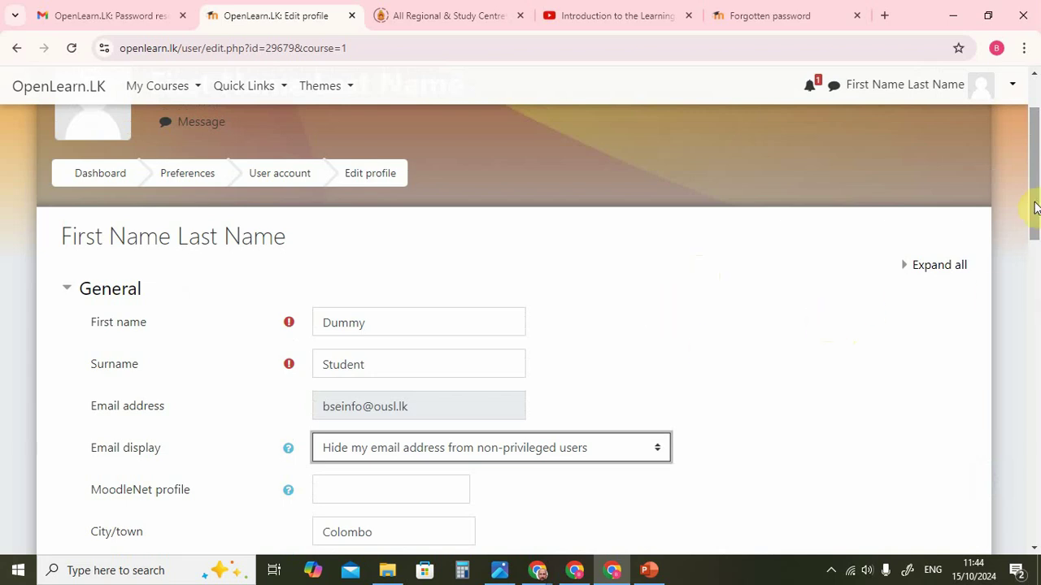
drag(1033, 205, 1037, 473)
Save the Edit profile form so the account shows as Dummy Student.
click(356, 501)
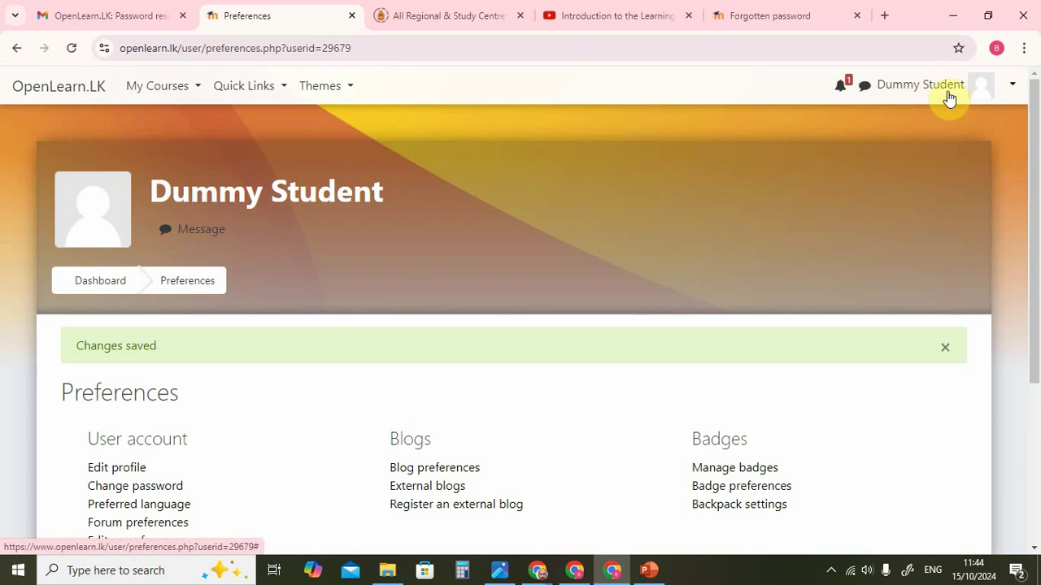
drag(1038, 130, 1038, 252)
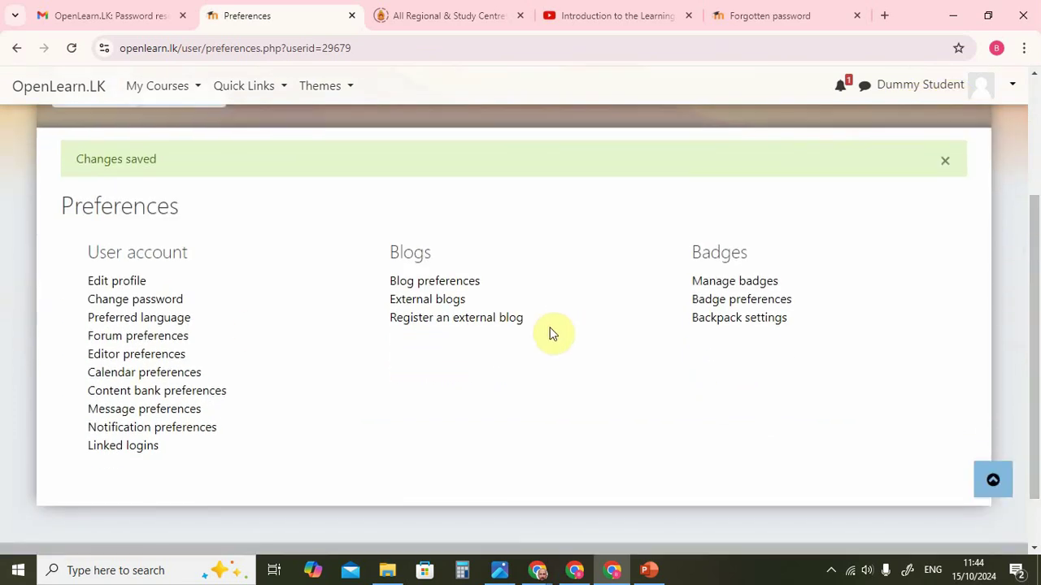
In Forum preferences, set Email digest type to 'Subjects (daily email with subjects only)'.
click(176, 340)
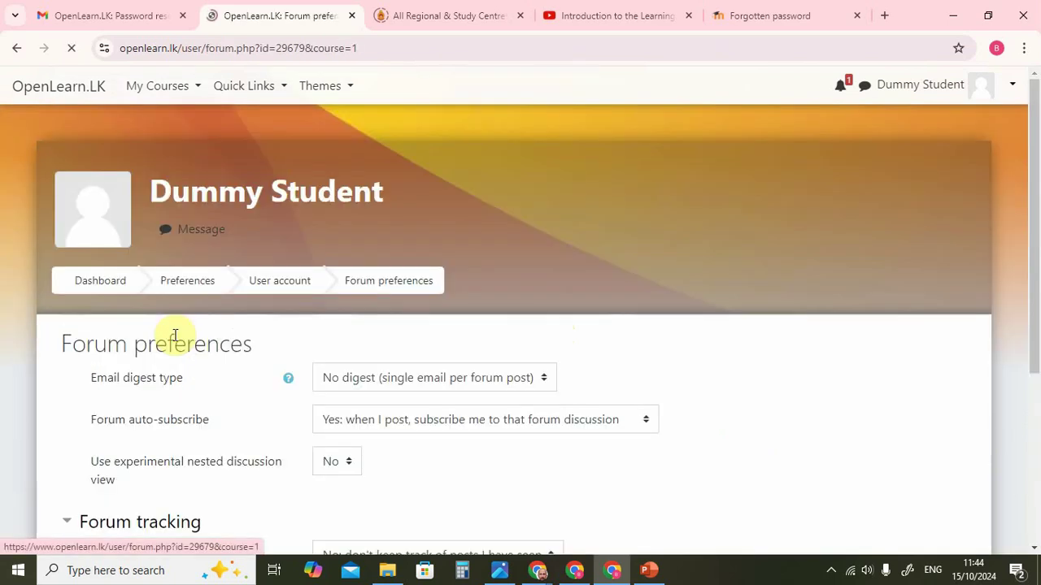
drag(1036, 201, 1036, 259)
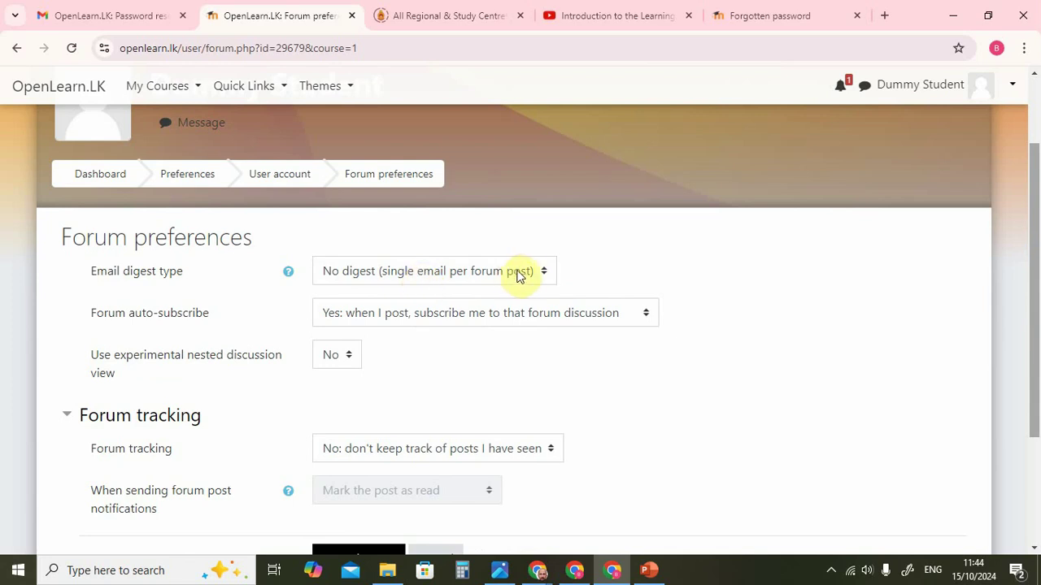
click(543, 275)
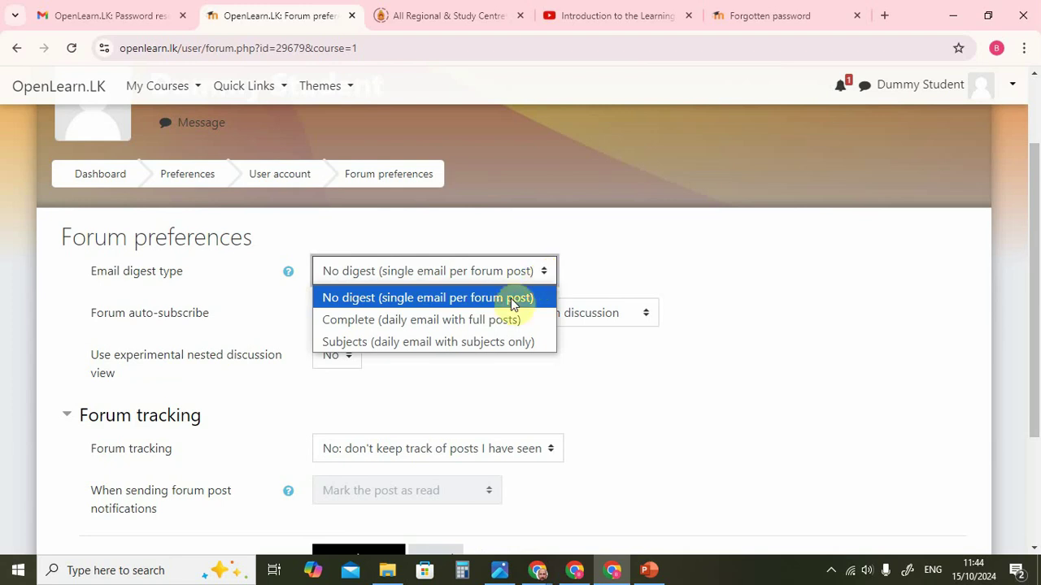
click(478, 343)
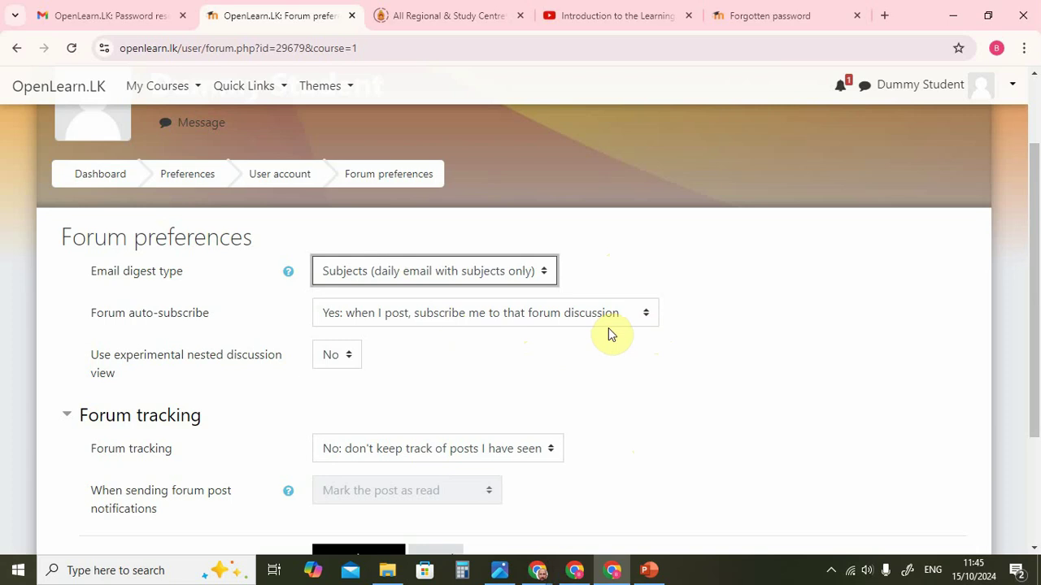
drag(1034, 186, 1038, 280)
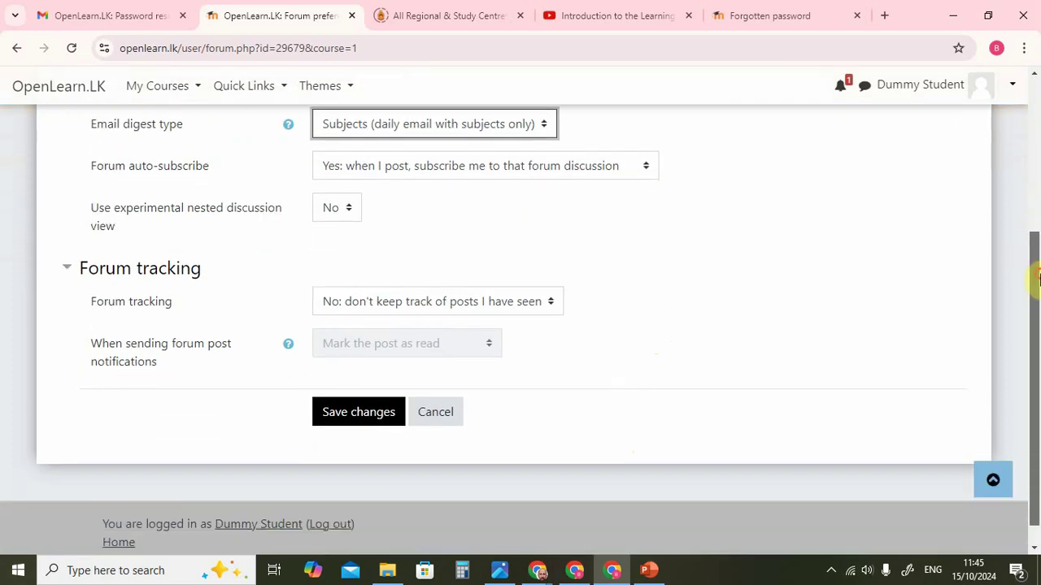
Set forum tracking to 'Yes: highlight new posts for me' and notified posts to 'Do not mark the post as read', then save.
click(555, 303)
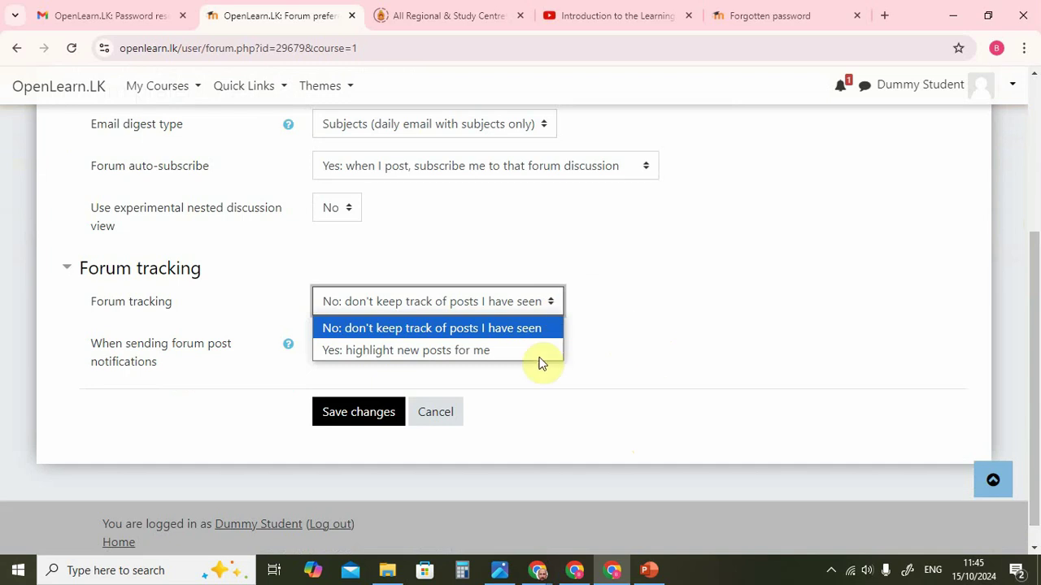
click(482, 350)
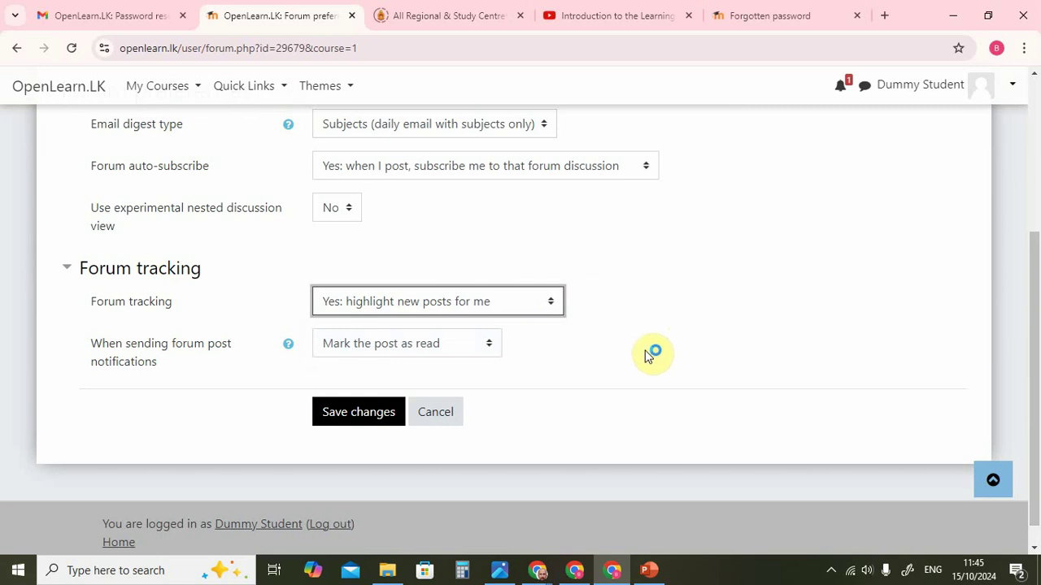
click(491, 348)
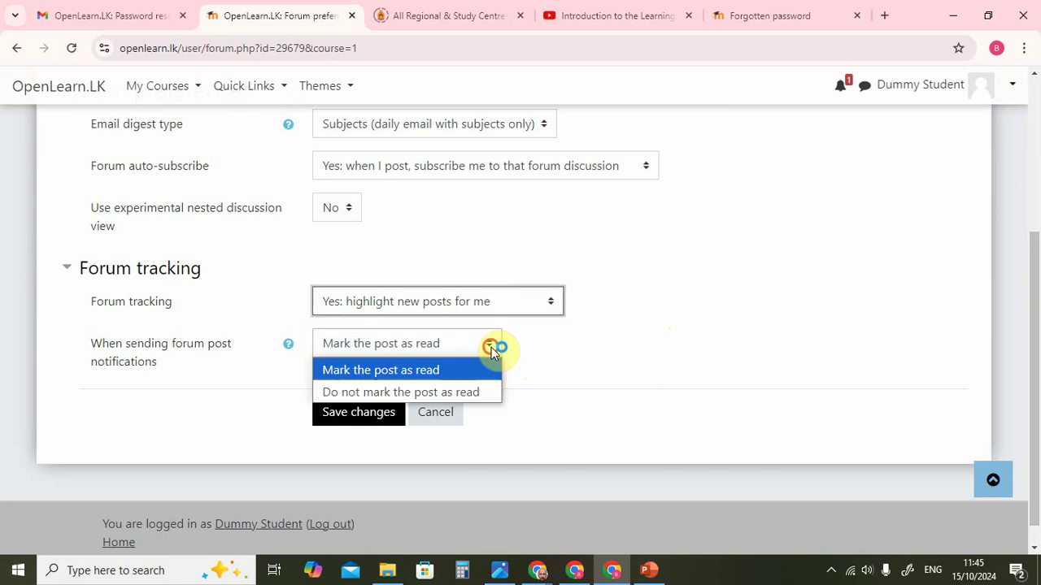
click(476, 392)
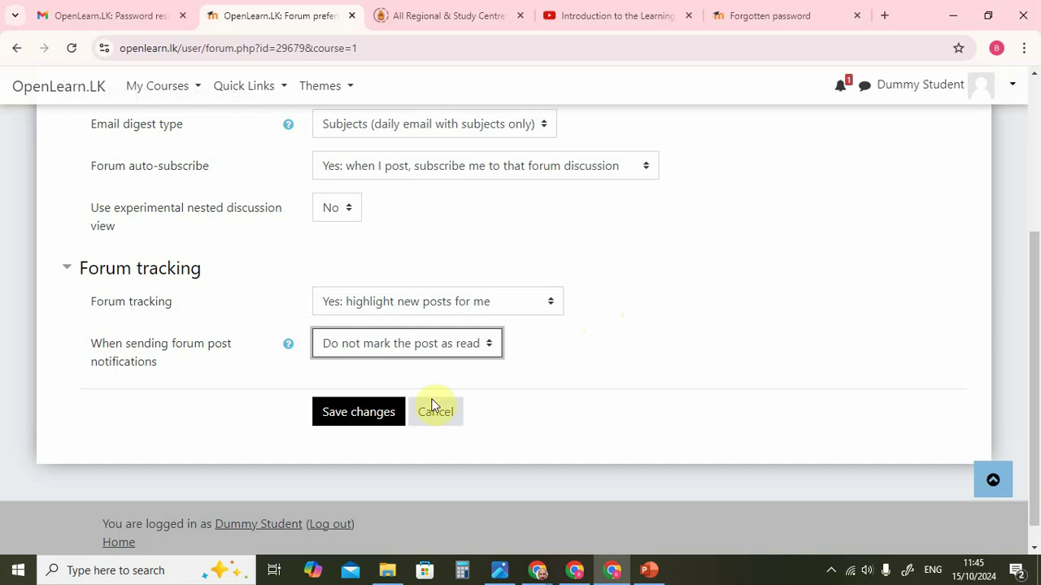
click(350, 423)
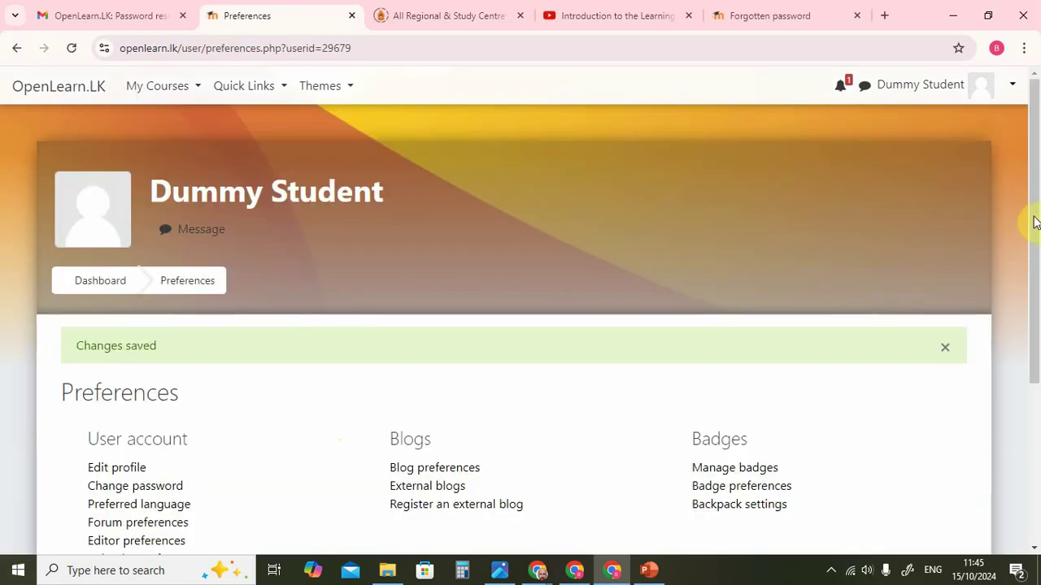
Go back to the student Dashboard from the Preferences page.
mouse_move(1033, 220)
mouse_down()
mouse_move(1032, 333)
mouse_move(1031, 203)
mouse_up()
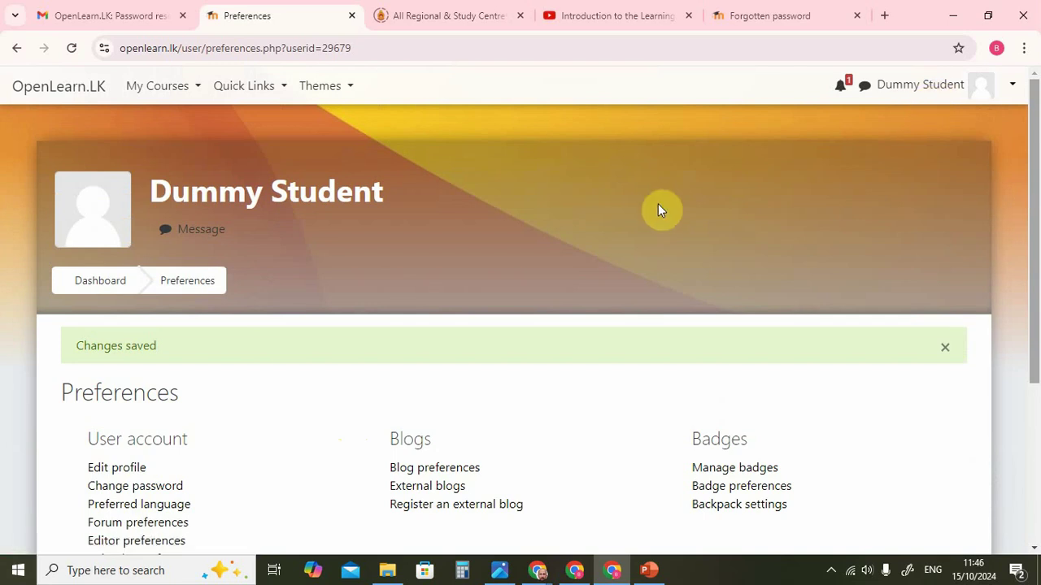
click(102, 285)
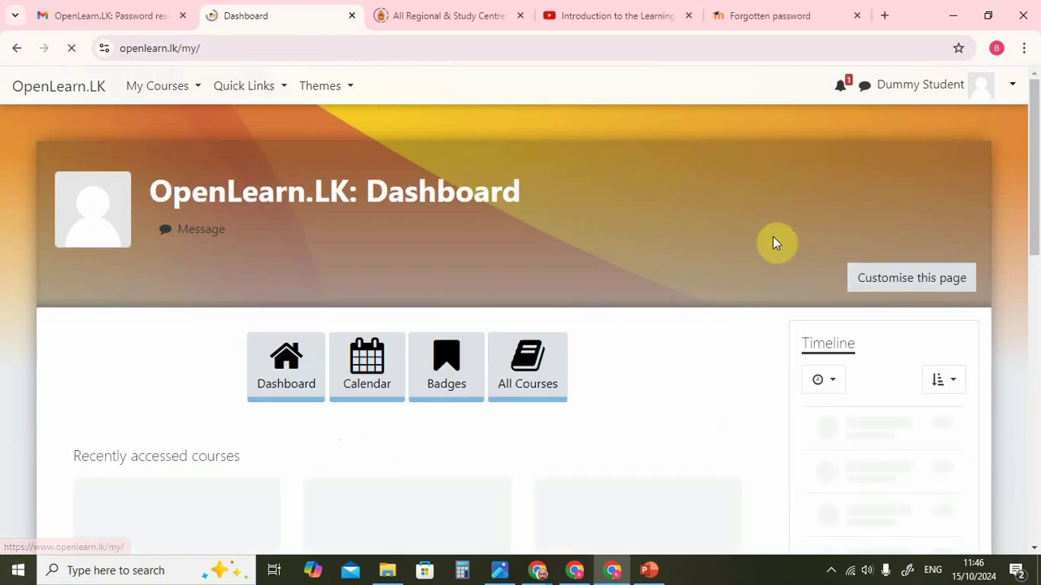